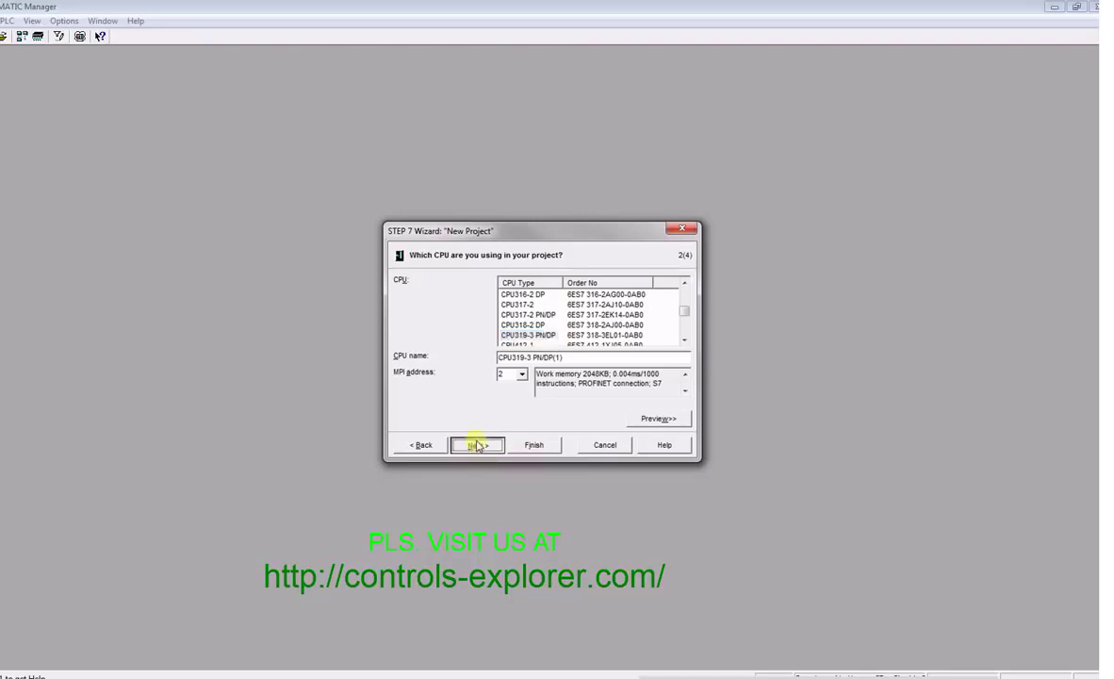
# Accept the CPU319-3 PN/DP for the new project and choose LAD as the language for block OB1
pyautogui.click(474, 444)
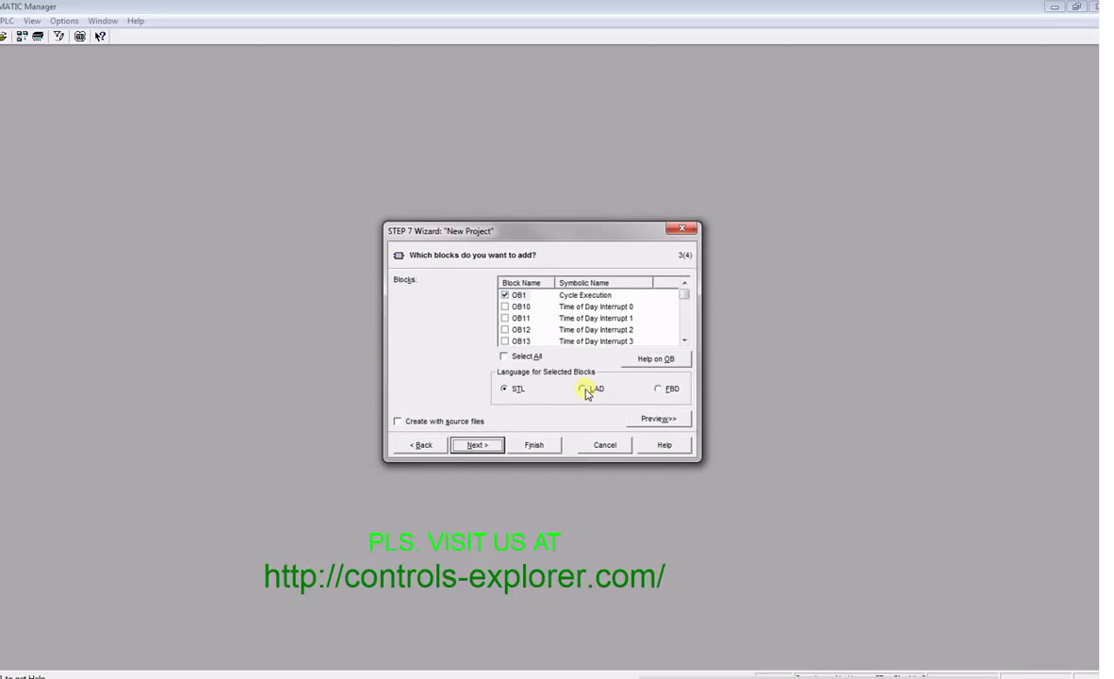
pyautogui.click(586, 391)
pyautogui.click(484, 447)
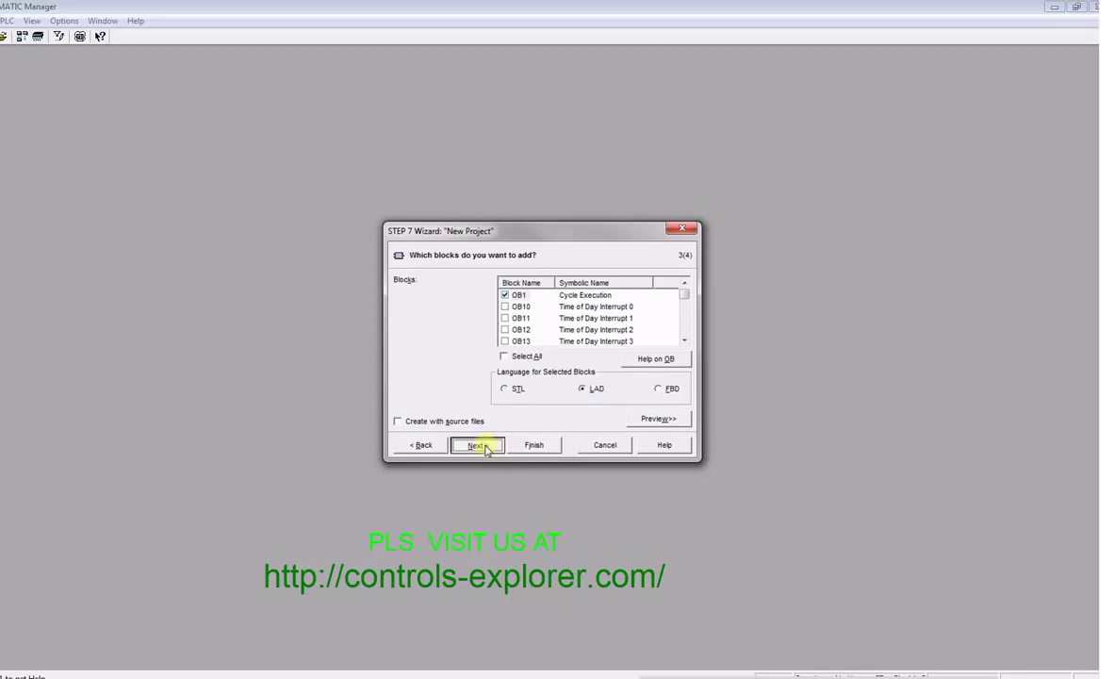
# Name the project 1_Basics and finish creating it
pyautogui.moveTo(554, 282); pyautogui.dragTo(497, 281)
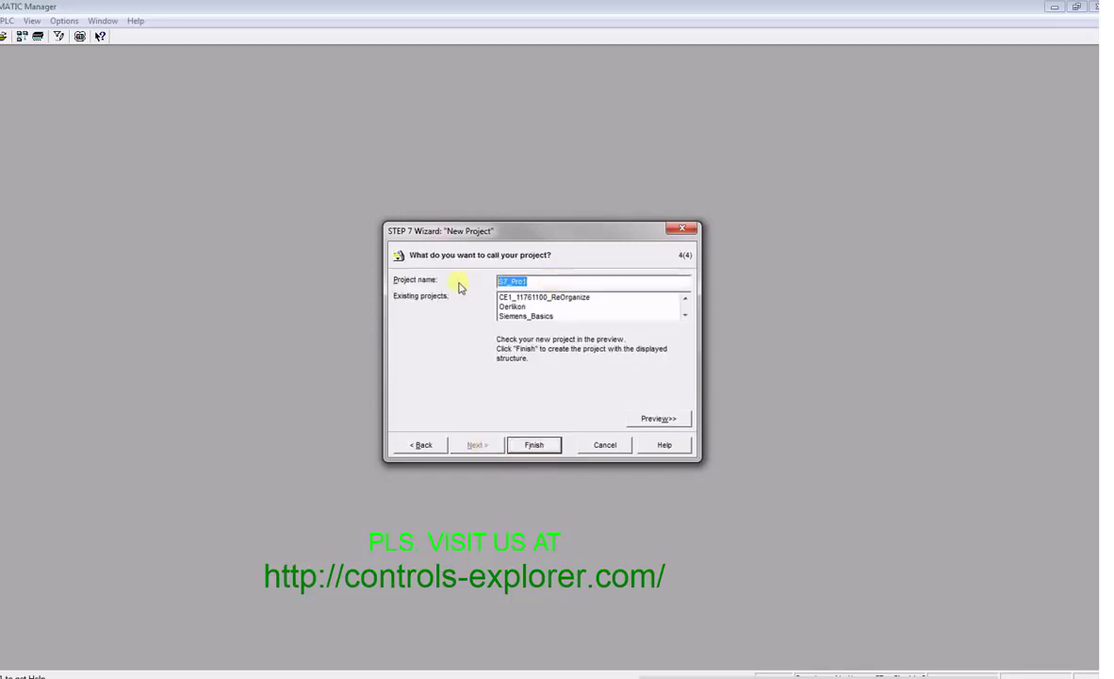
pyautogui.write('1_B')
pyautogui.press('capslock')
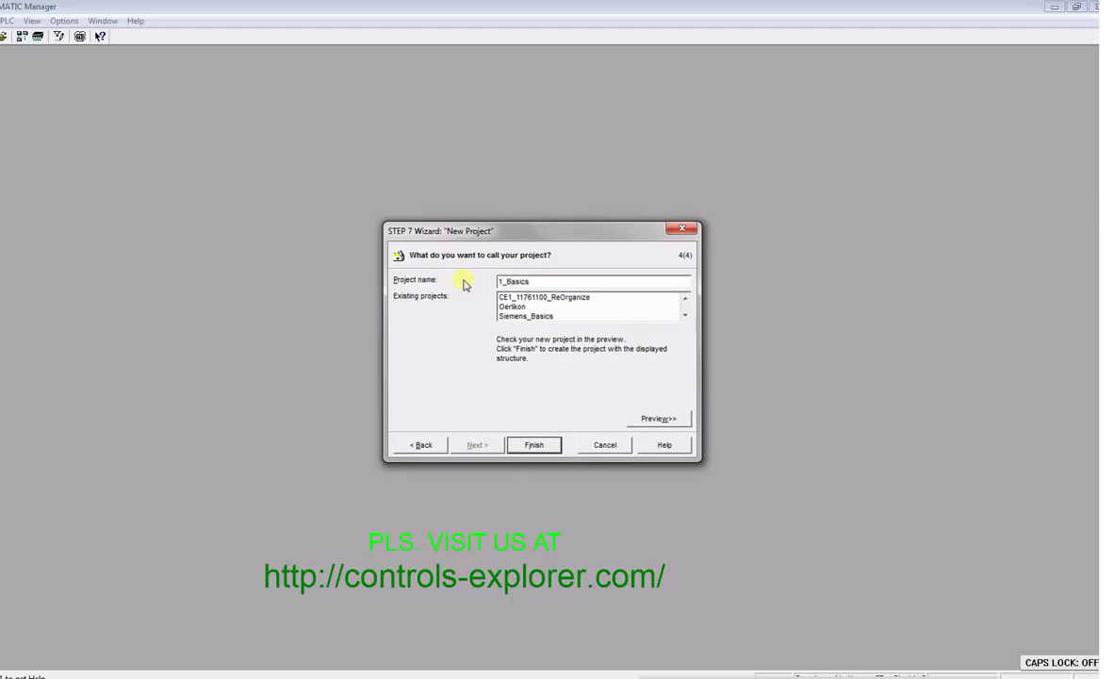
pyautogui.click(535, 446)
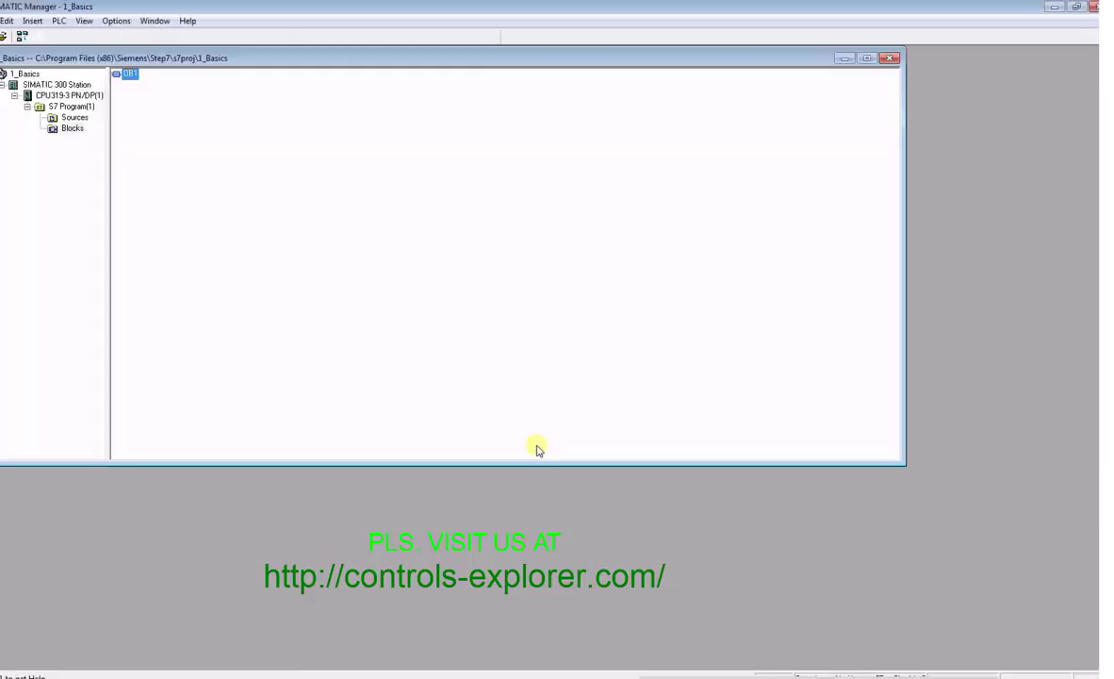
# Maximize the project window, then open the SIMATIC 300 Station's hardware configuration in HW Config and maximize it
pyautogui.click(867, 58)
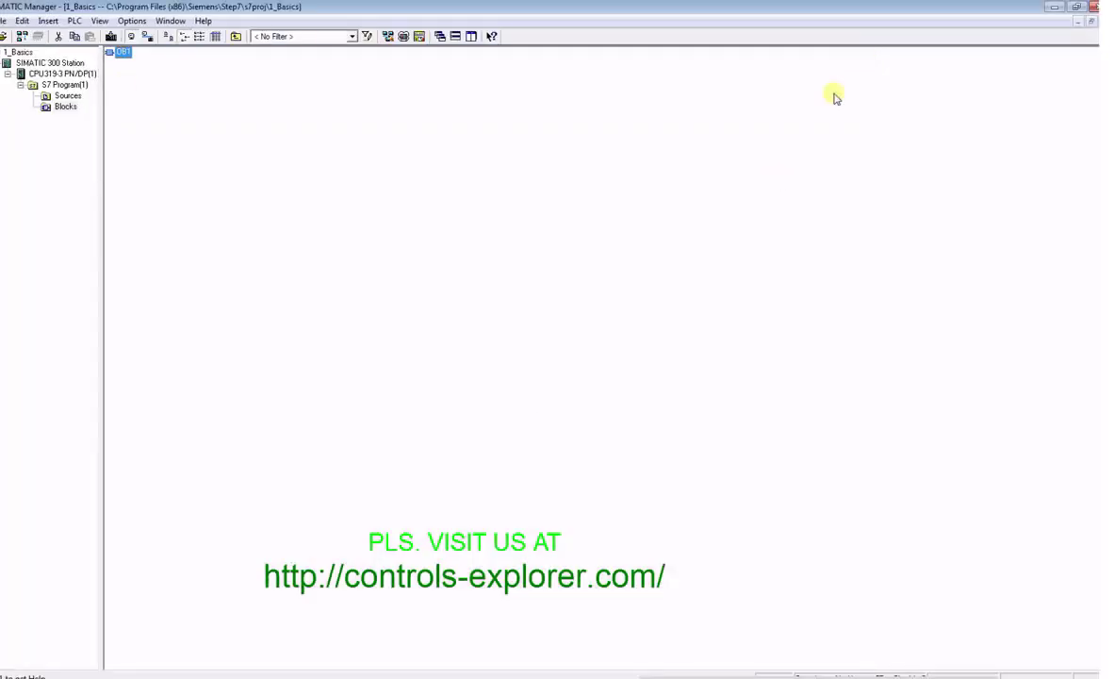
pyautogui.click(44, 62)
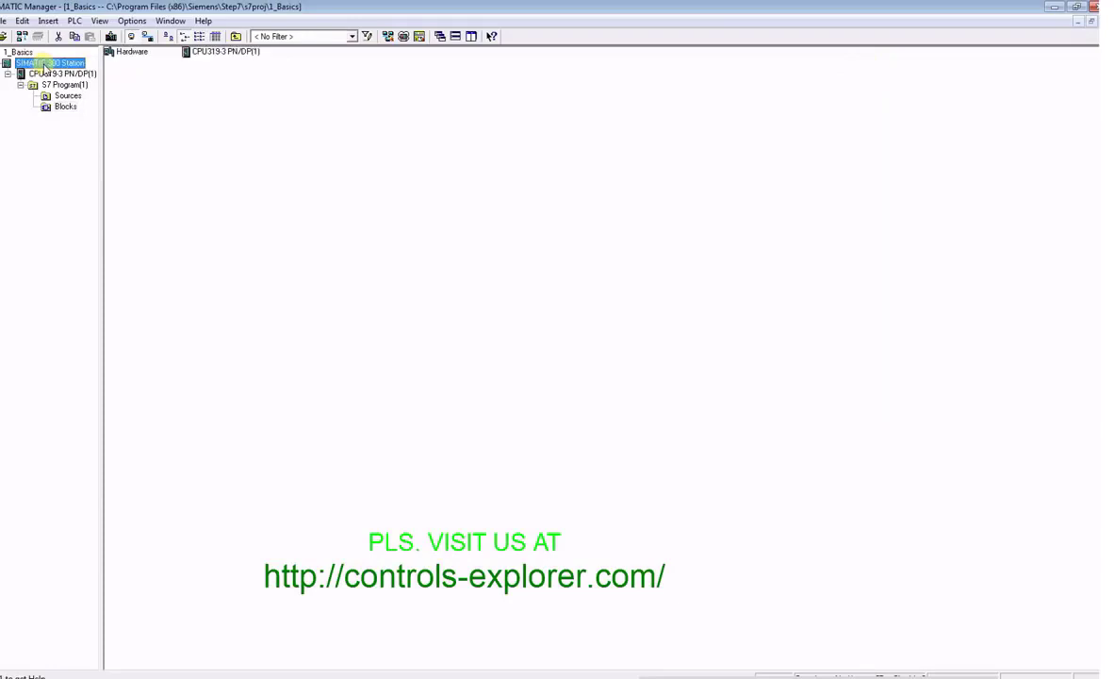
pyautogui.doubleClick(130, 54)
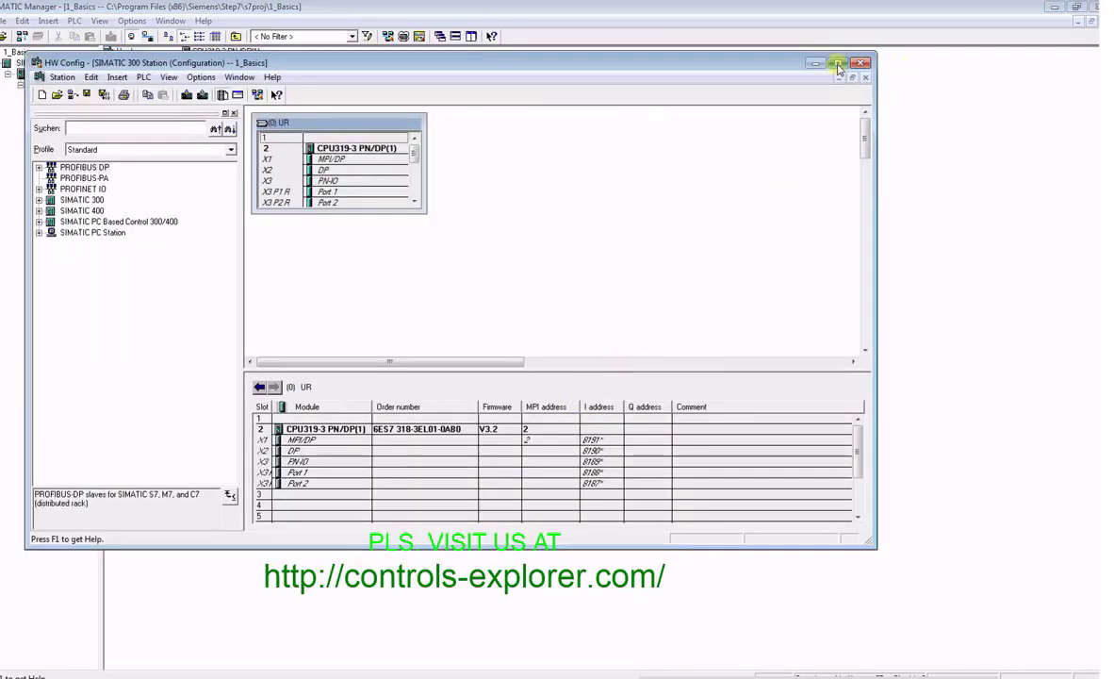
pyautogui.click(837, 63)
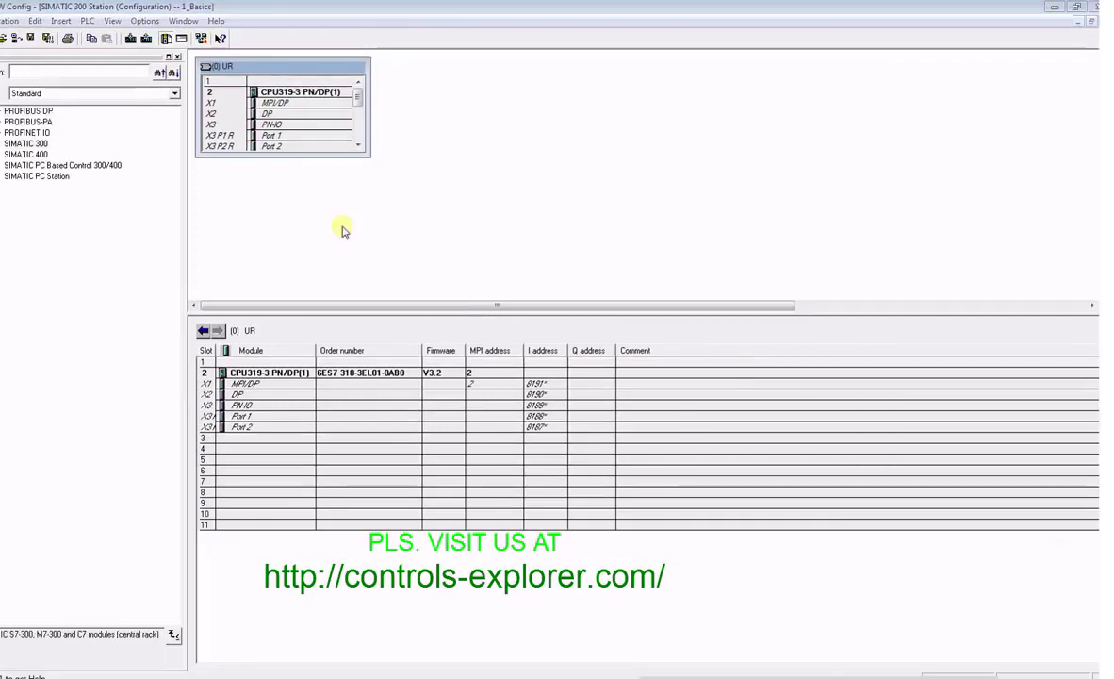
# Place an SM 321 DI16xDC24V digital input module (6ES7 321-1BH02-0AA0) in slot 4 and enlarge the rack window to show all slots
pyautogui.click(16, 143)
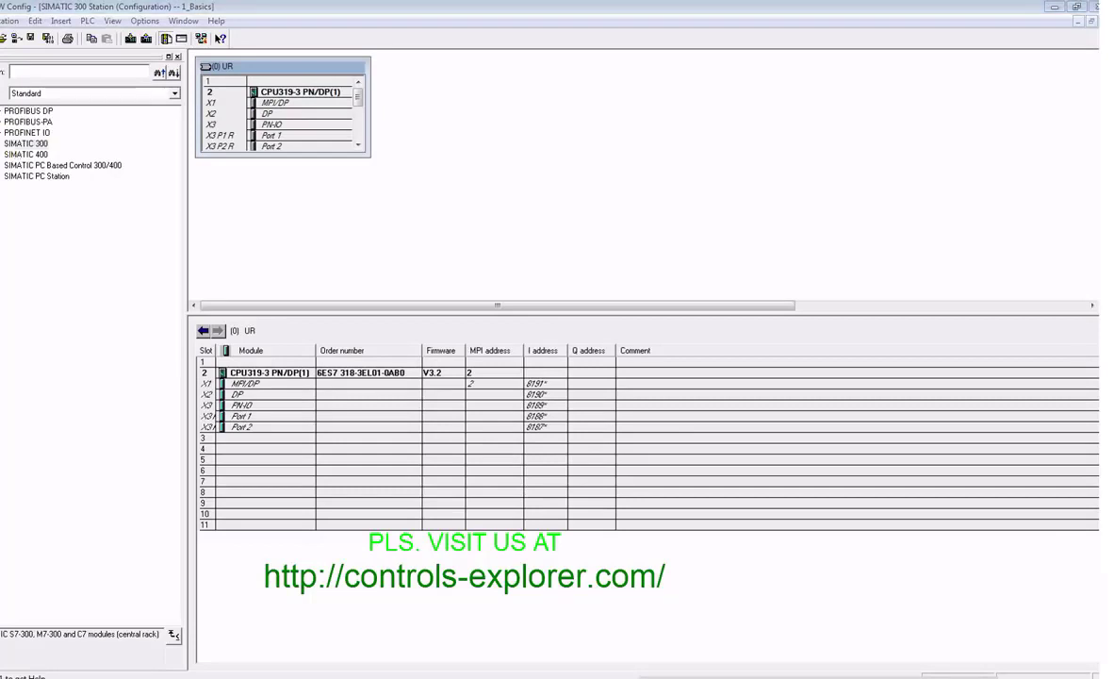
pyautogui.doubleClick(25, 144)
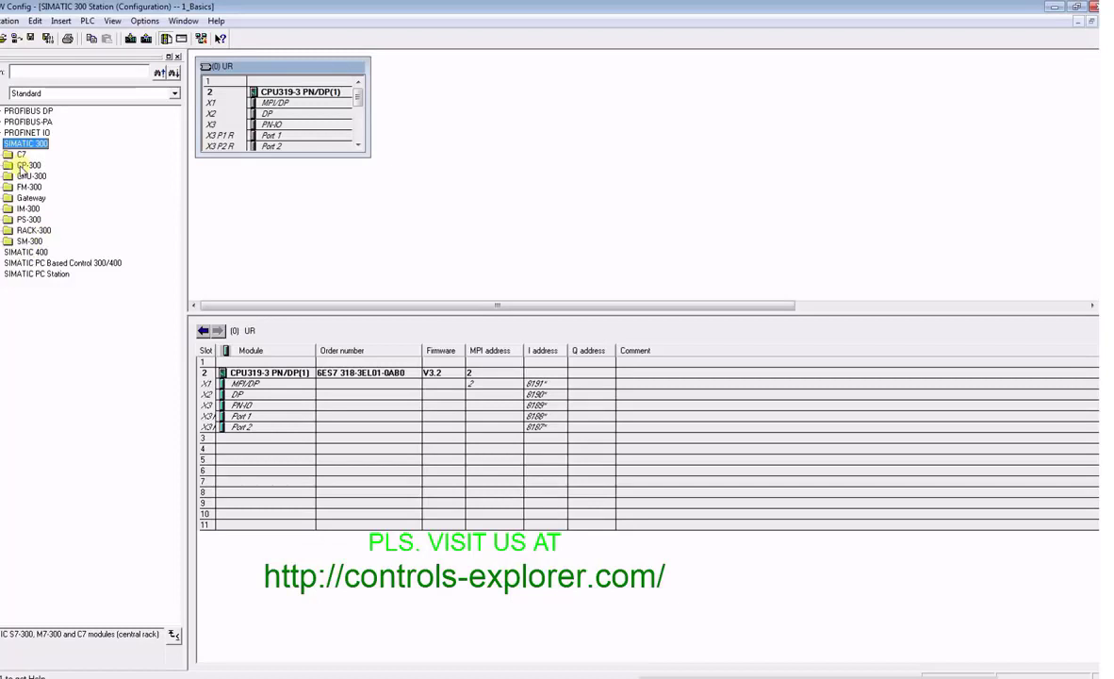
pyautogui.click(6, 242)
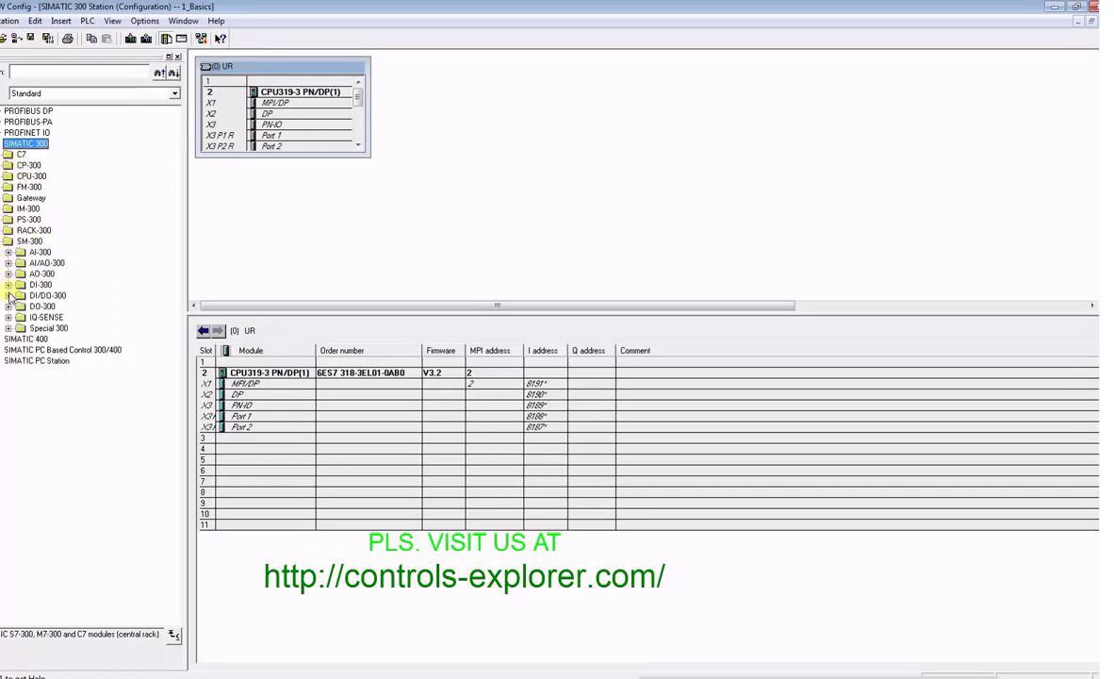
pyautogui.click(7, 284)
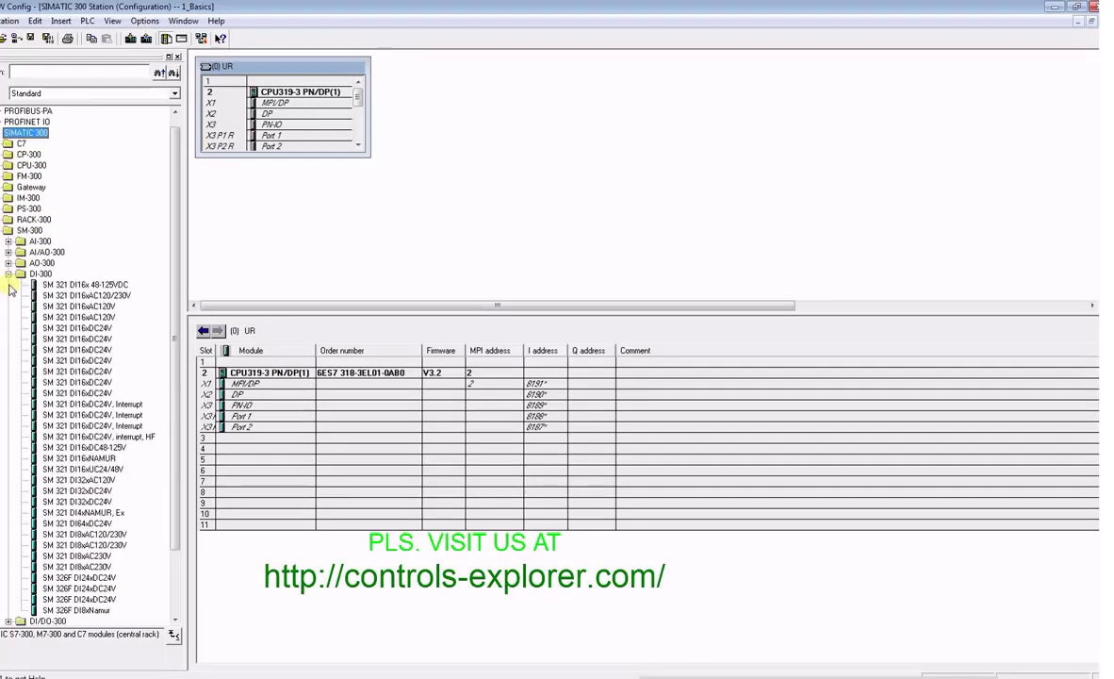
pyautogui.click(99, 351)
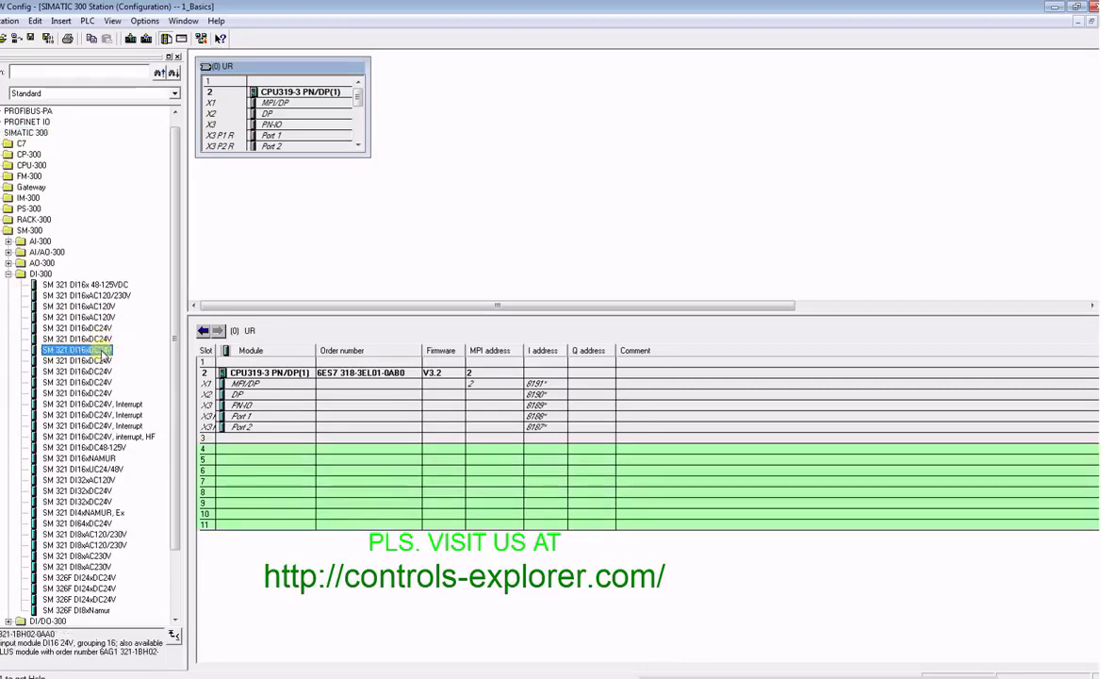
pyautogui.moveTo(45, 354); pyautogui.dragTo(228, 456)
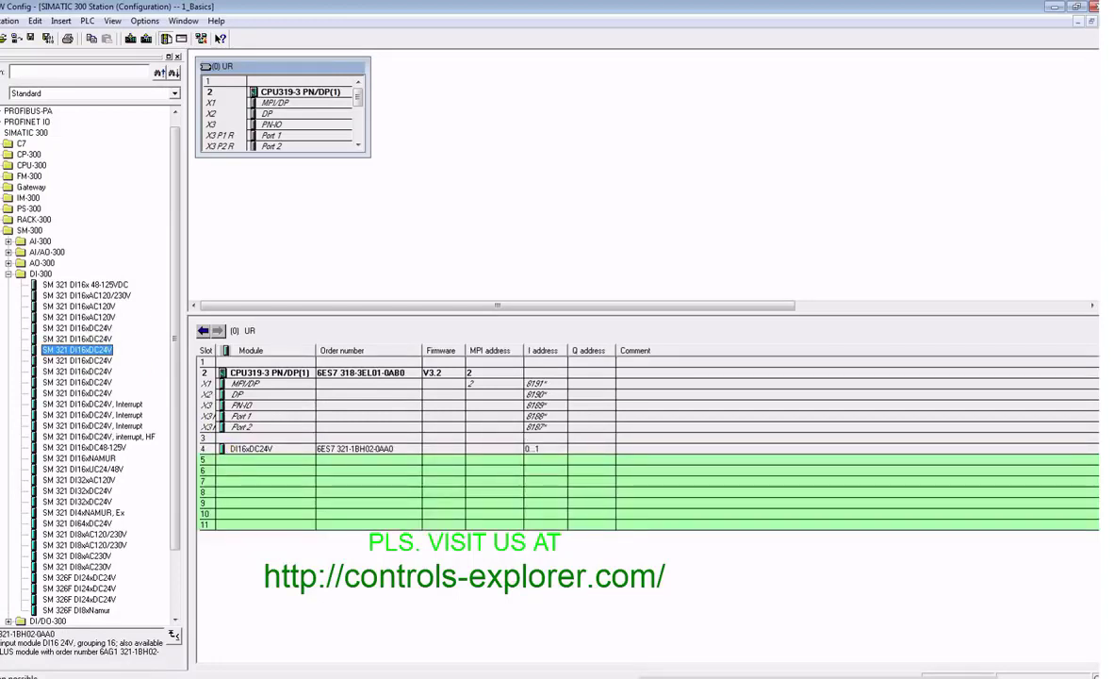
pyautogui.moveTo(369, 155); pyautogui.dragTo(432, 289)
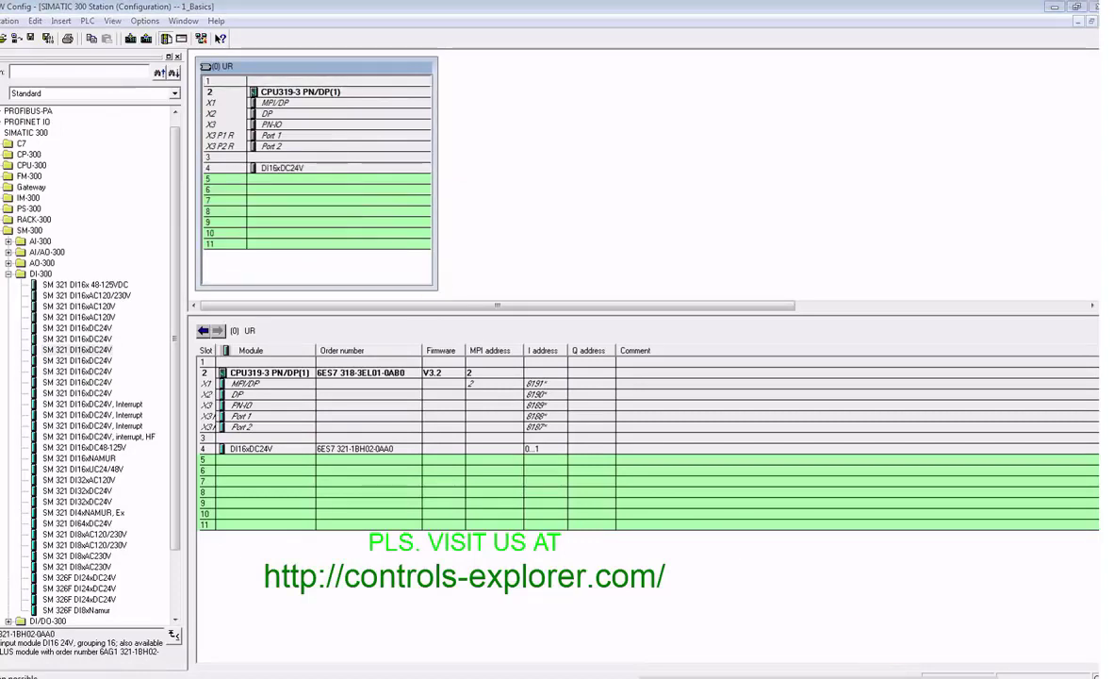
# Place an SM 322 DO16xDC24V/0.5A digital output module (6ES7 322-1BH01-0AA0) in slot 5 of the rack
pyautogui.click(8, 273)
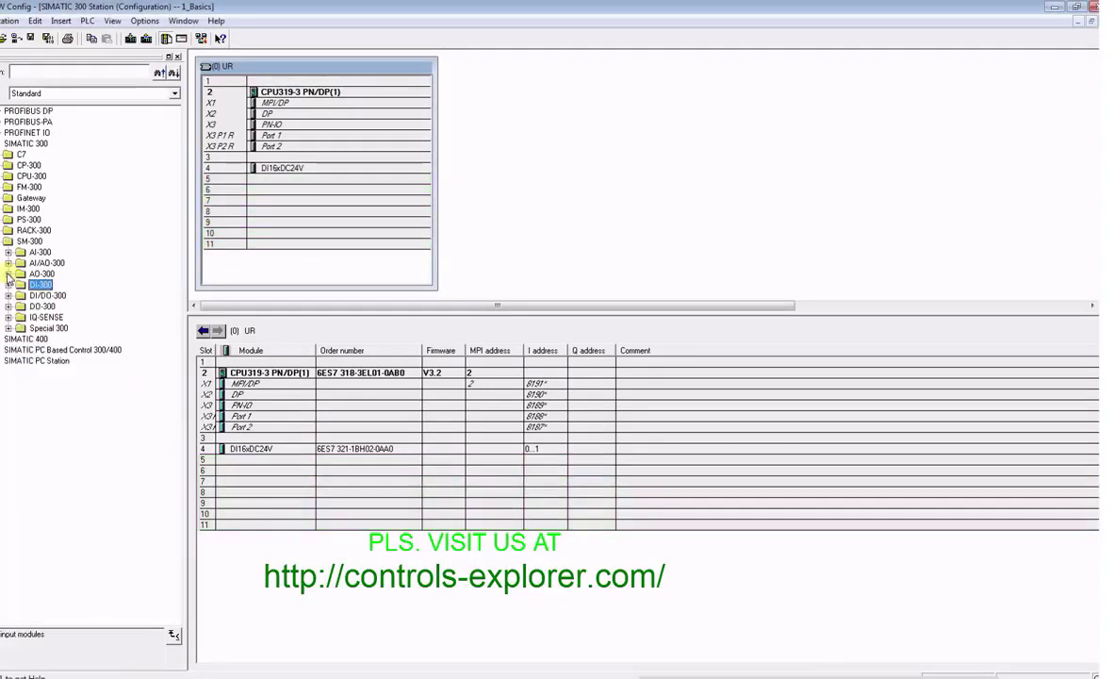
pyautogui.click(9, 306)
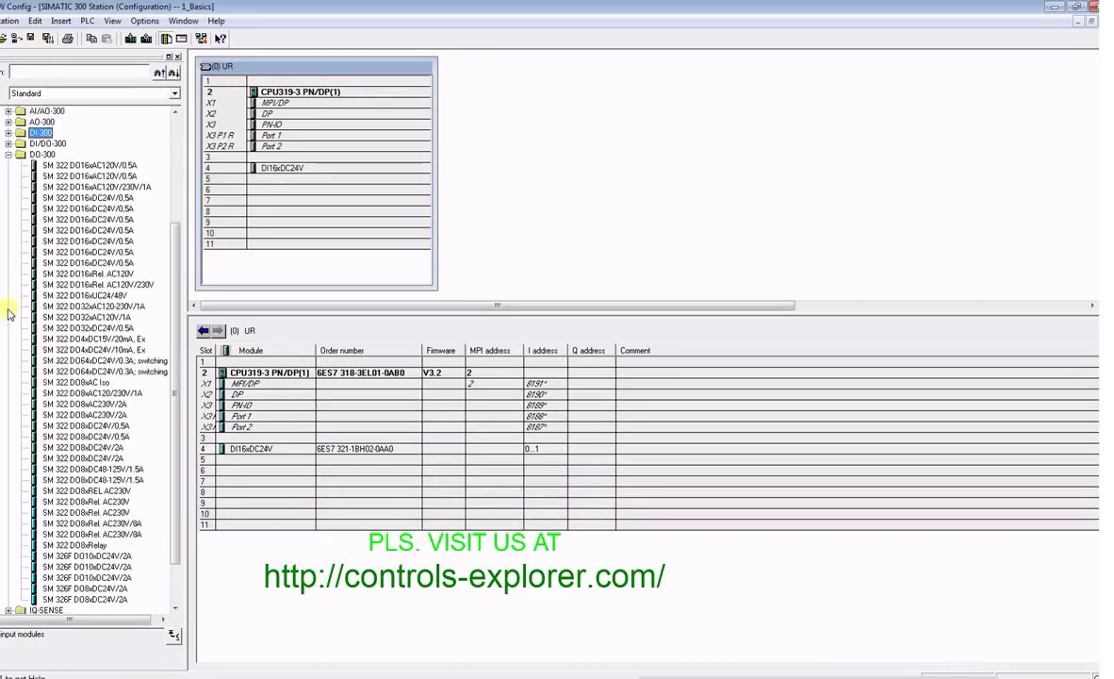
pyautogui.click(95, 231)
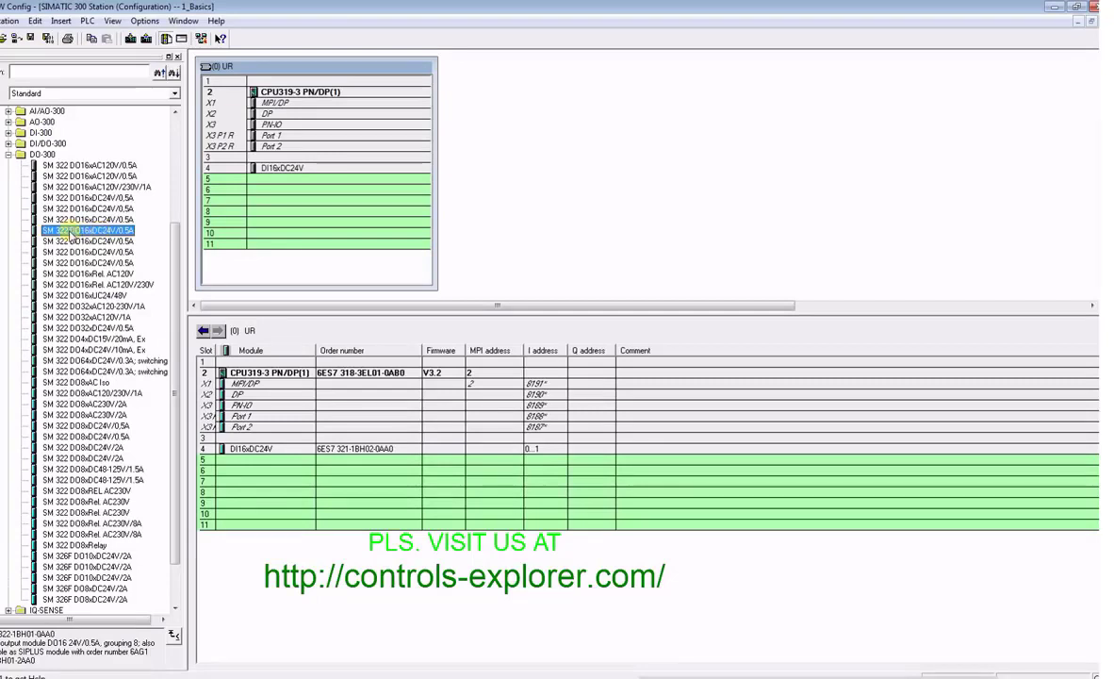
pyautogui.moveTo(71, 234); pyautogui.dragTo(230, 464)
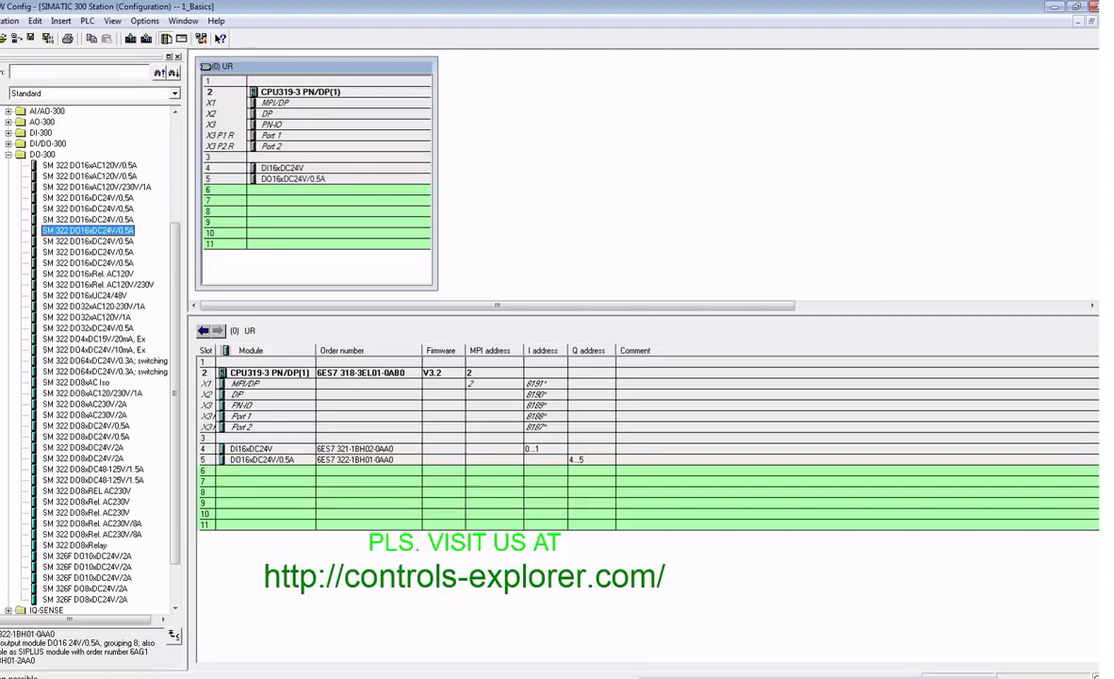
# Place an SM 332 AO4x12Bit analog output module (6ES7 332-5HD01-0AB0) in slot 6 of the rack
pyautogui.click(12, 157)
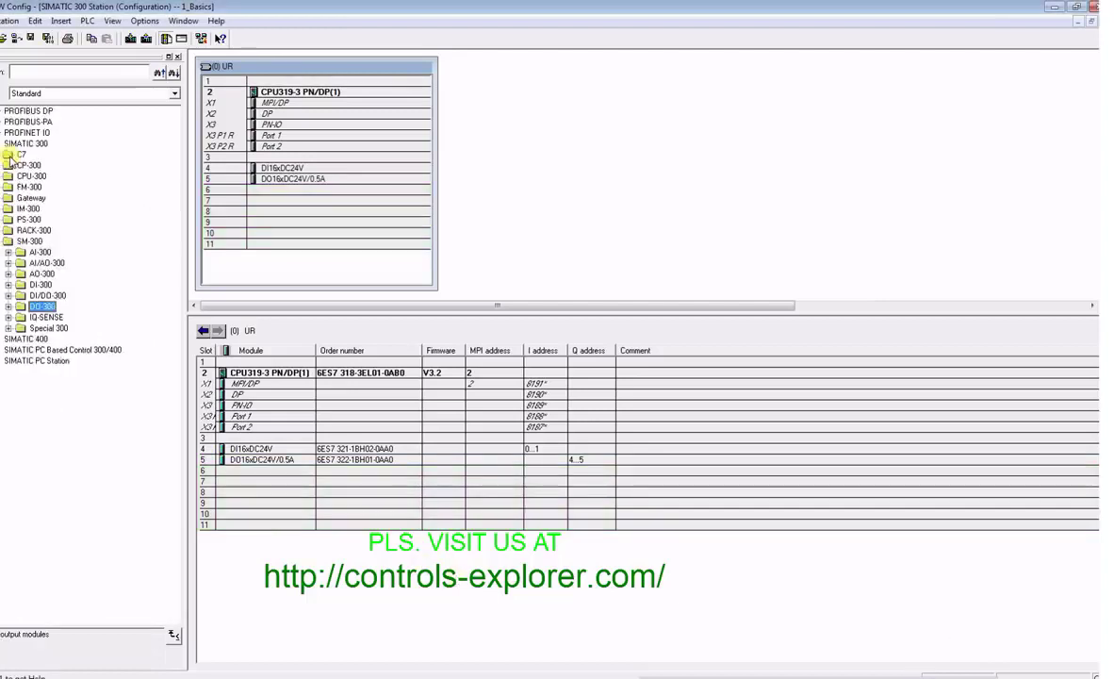
pyautogui.click(9, 274)
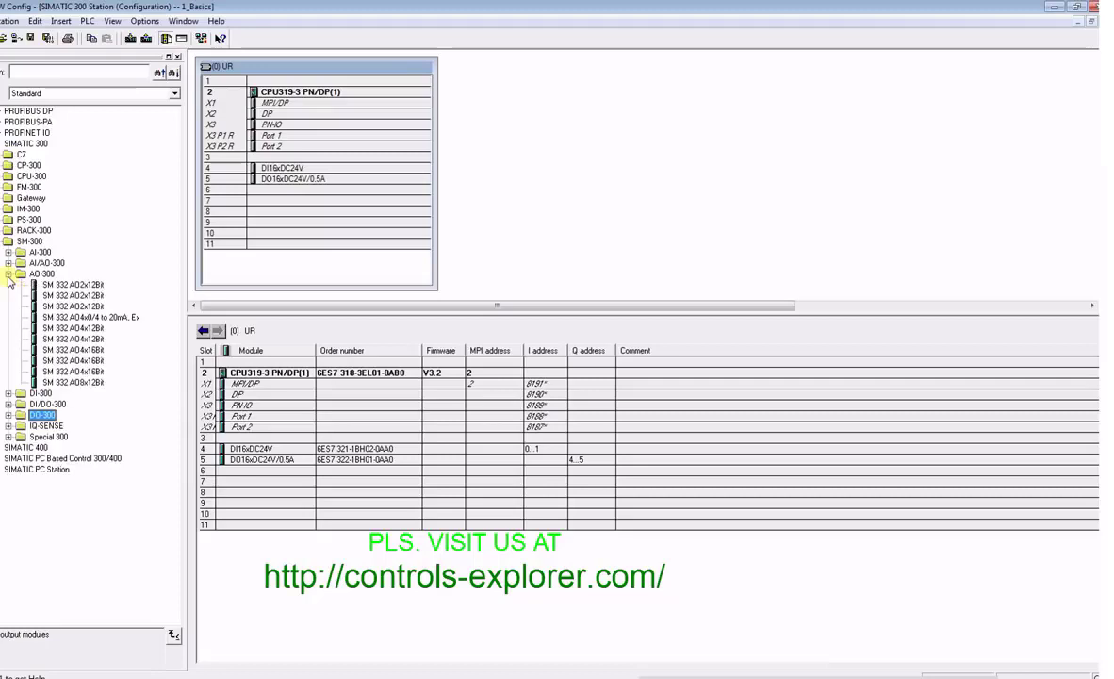
pyautogui.click(59, 339)
pyautogui.moveTo(54, 343); pyautogui.dragTo(235, 477)
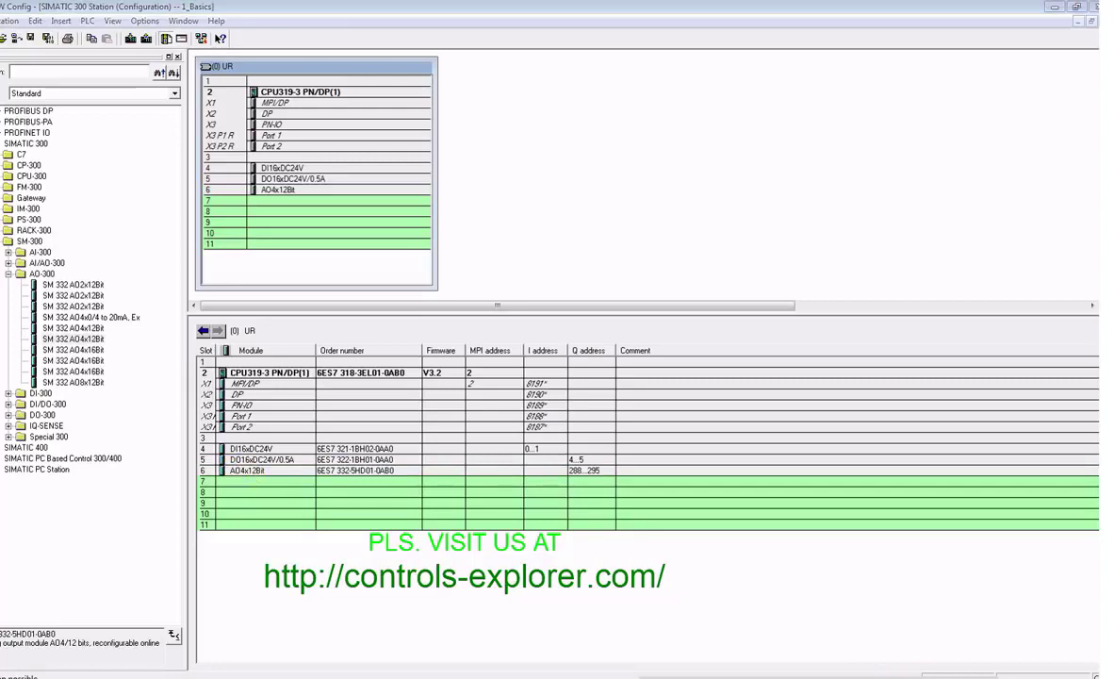
# Open the output properties of the AO4x12Bit module in slot 6 and choose voltage as the type for output 0
pyautogui.doubleClick(254, 478)
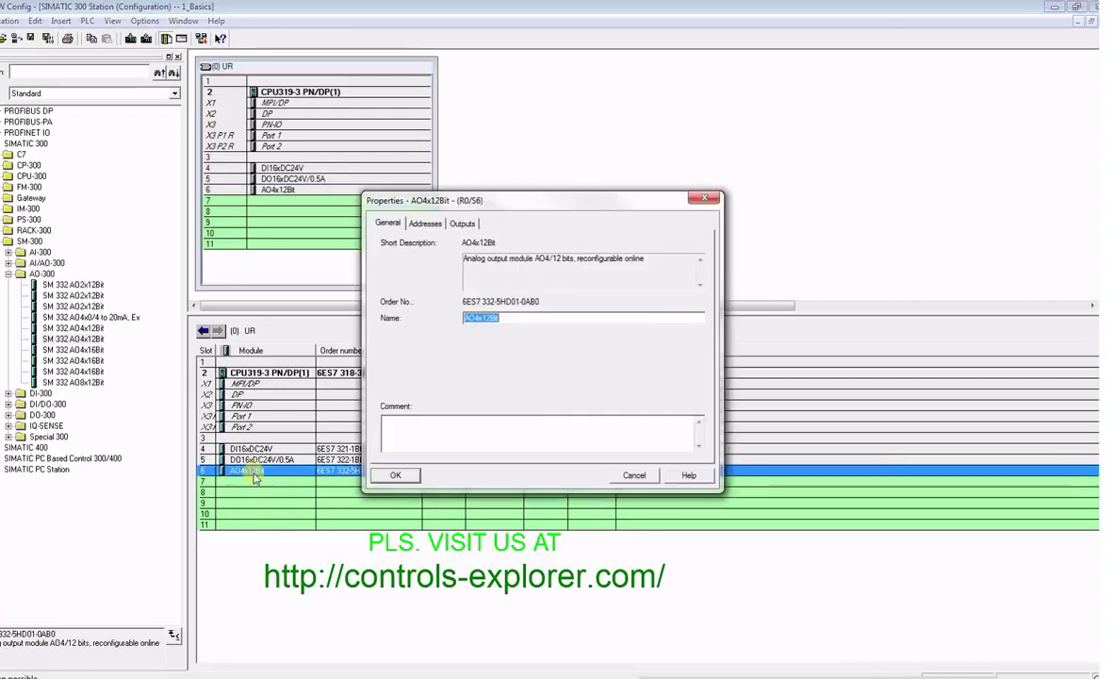
pyautogui.click(461, 224)
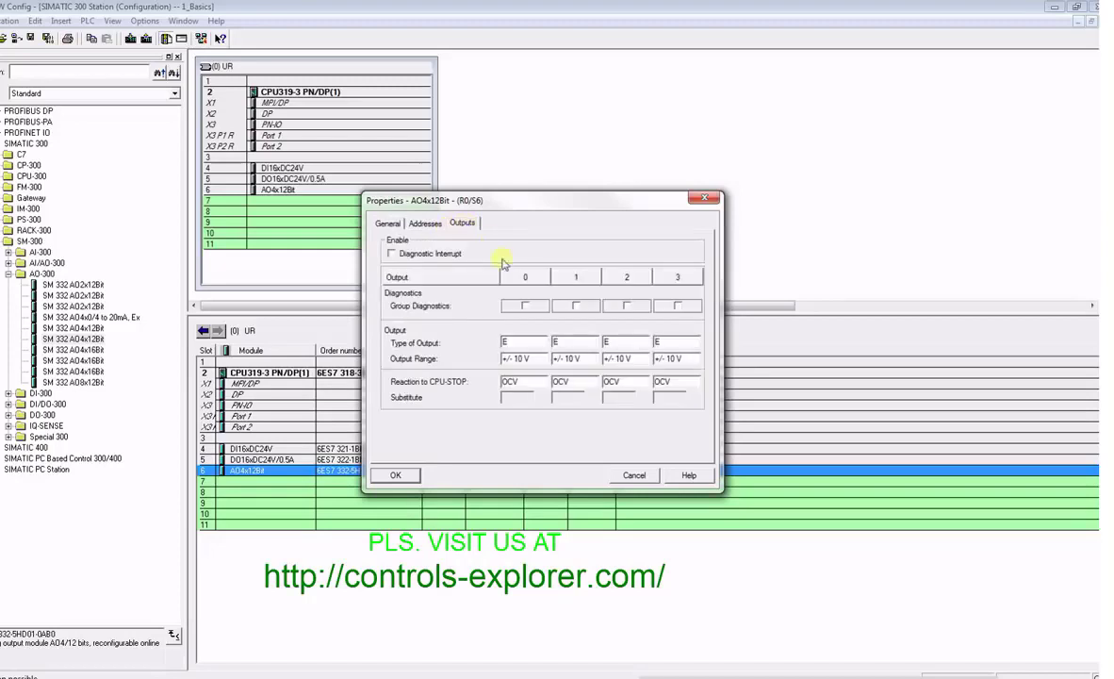
pyautogui.click(531, 344)
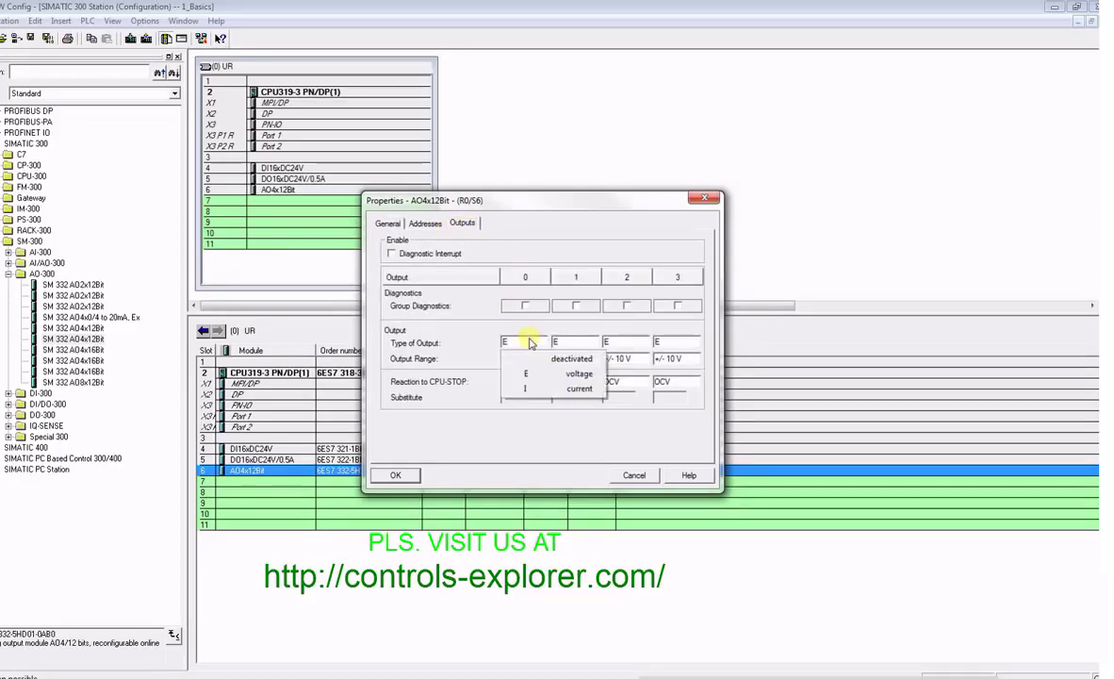
pyautogui.click(580, 376)
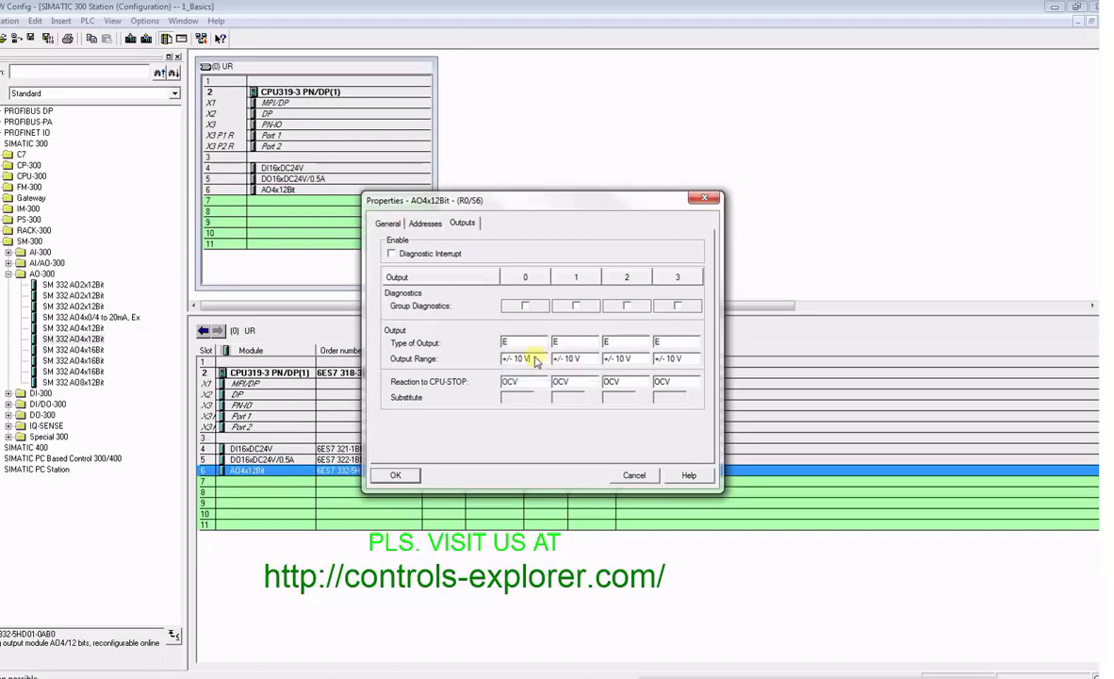
# Set the output range of outputs 0 to 3 to 0..10 V, then save and compile the station configuration
pyautogui.click(536, 361)
pyautogui.click(533, 391)
pyautogui.click(577, 361)
pyautogui.click(584, 393)
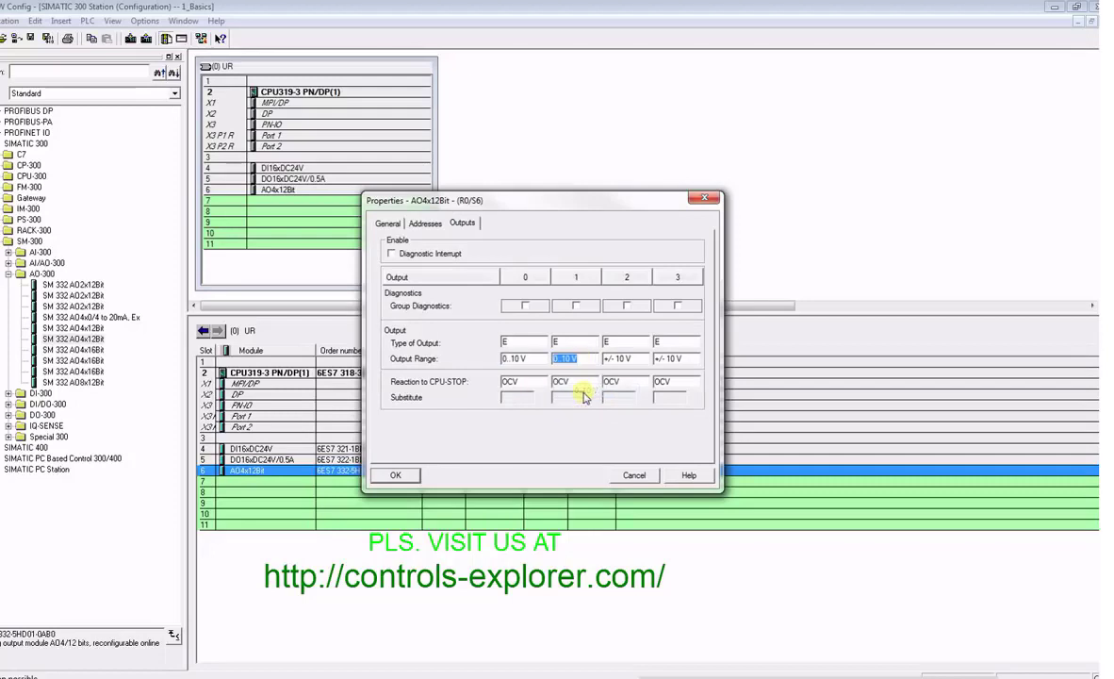
pyautogui.click(631, 357)
pyautogui.click(608, 388)
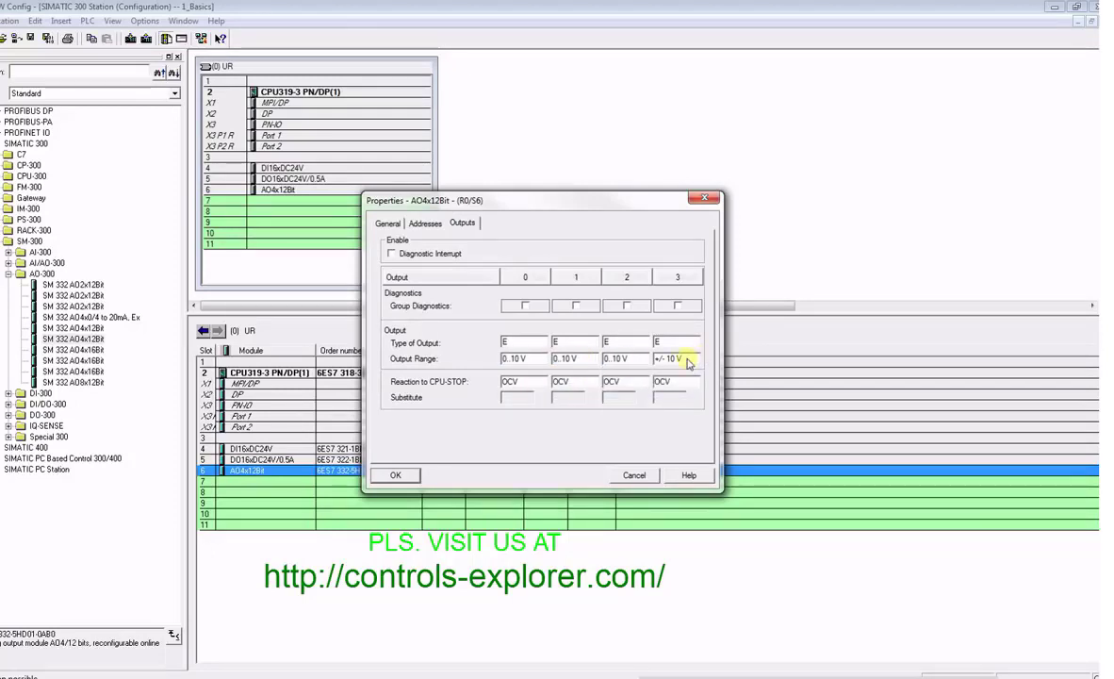
pyautogui.click(690, 363)
pyautogui.click(671, 389)
pyautogui.click(397, 477)
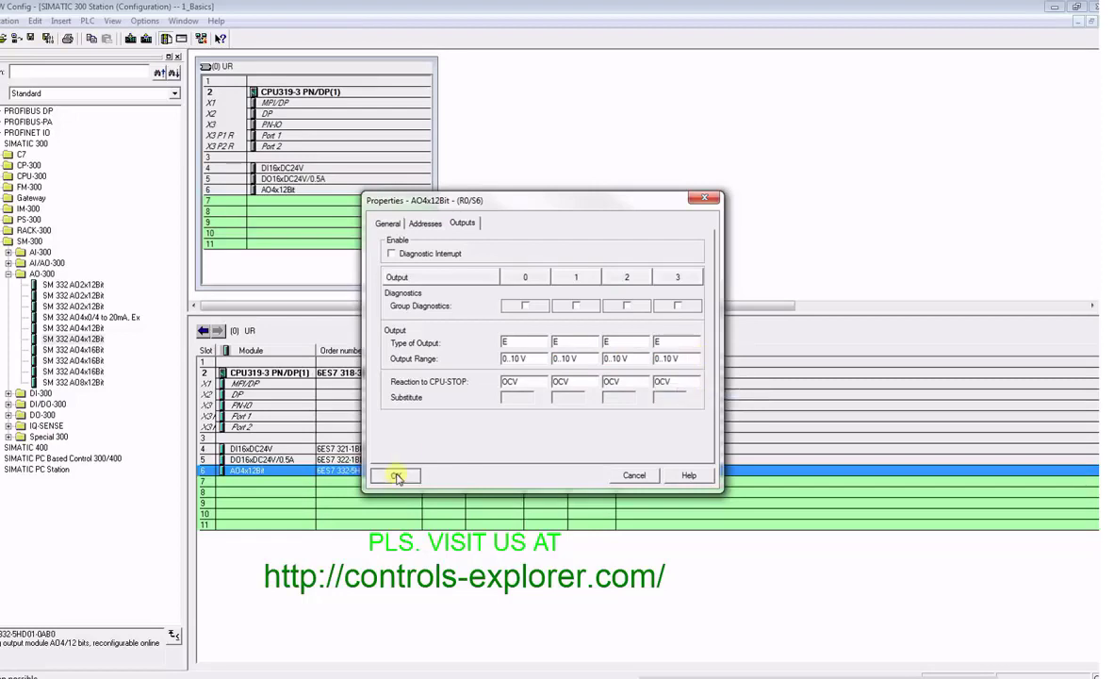
pyautogui.click(48, 39)
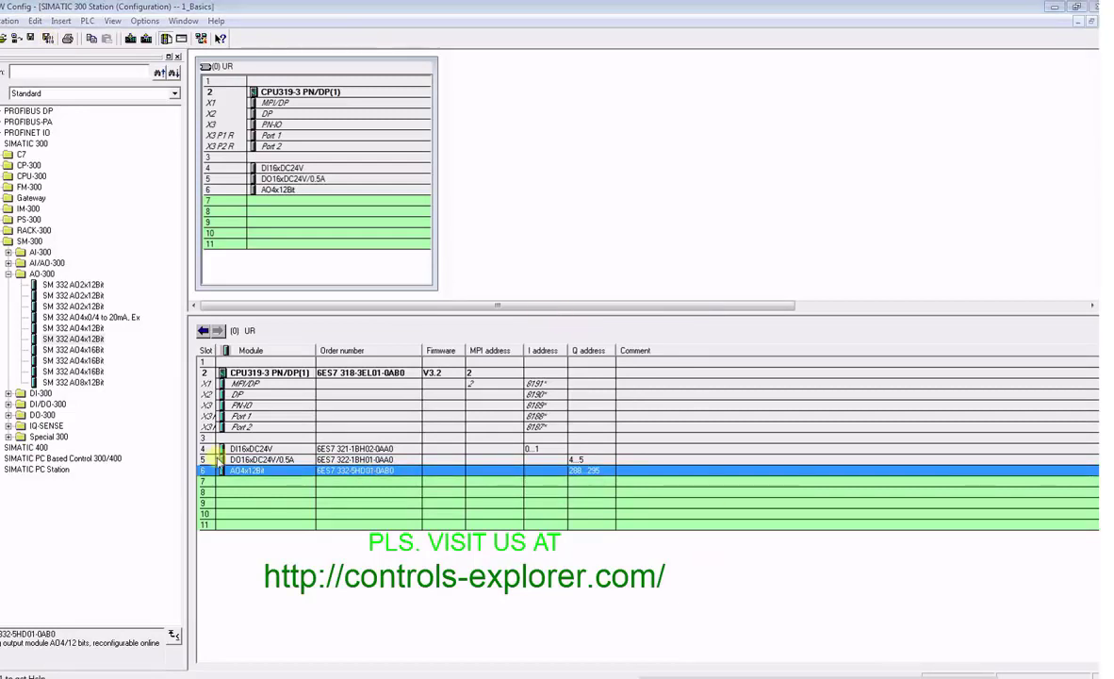
# Place a PS 307 5A power supply (6ES7 307-1EA00-0AA0) in slot 1 of the rack
pyautogui.doubleClick(29, 241)
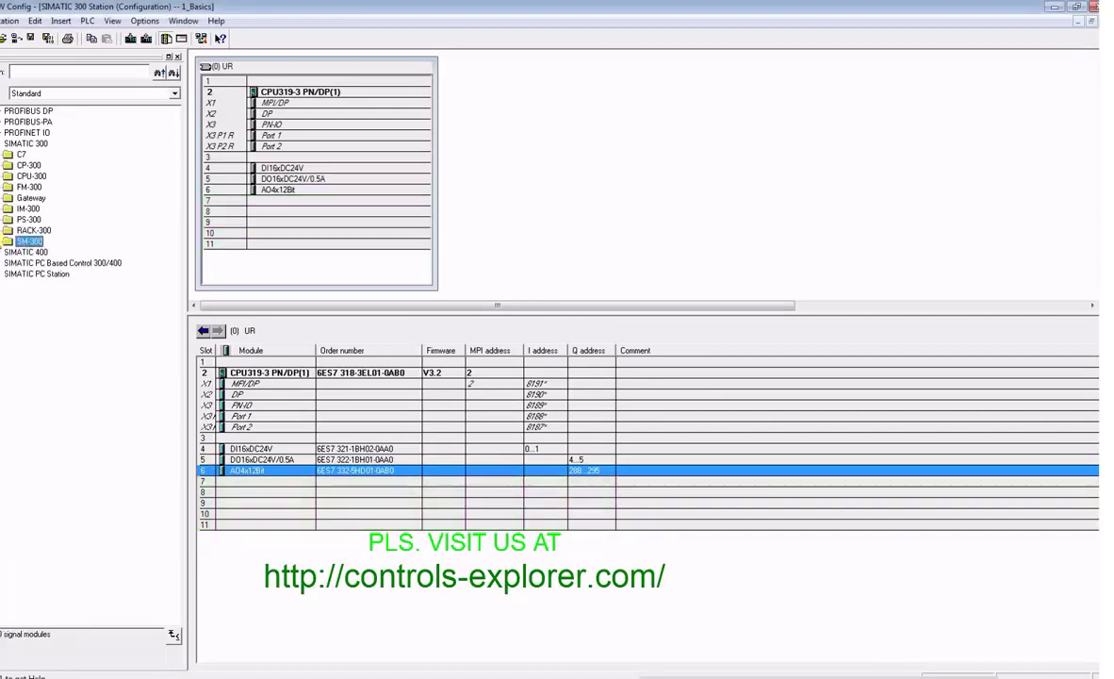
pyautogui.doubleClick(30, 219)
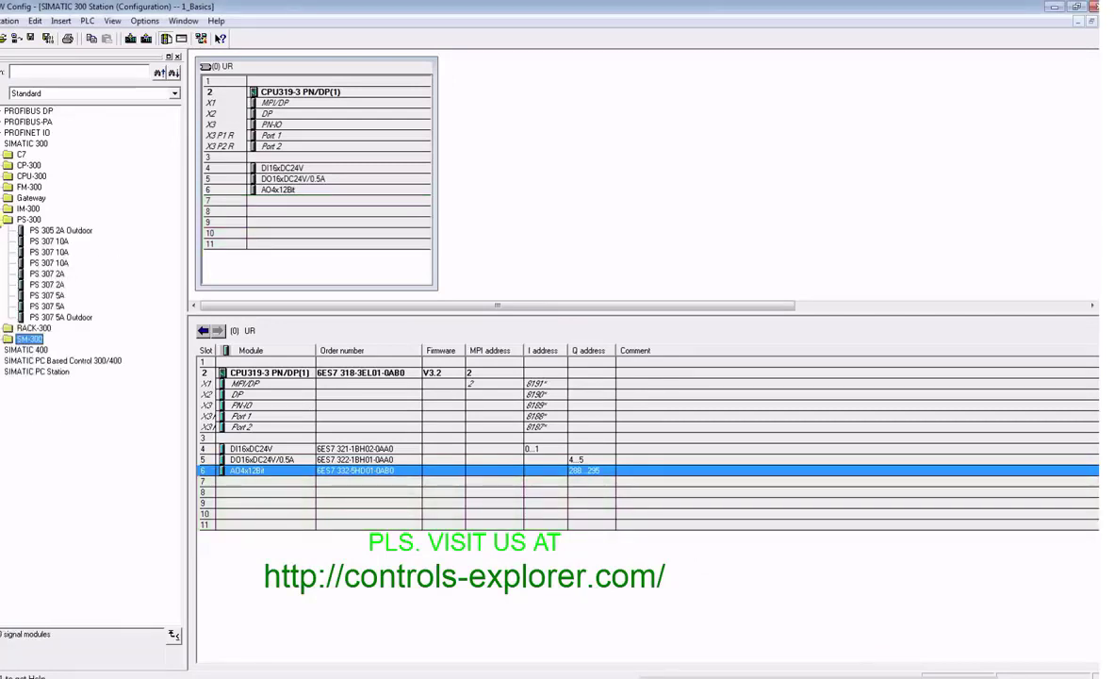
pyautogui.click(47, 295)
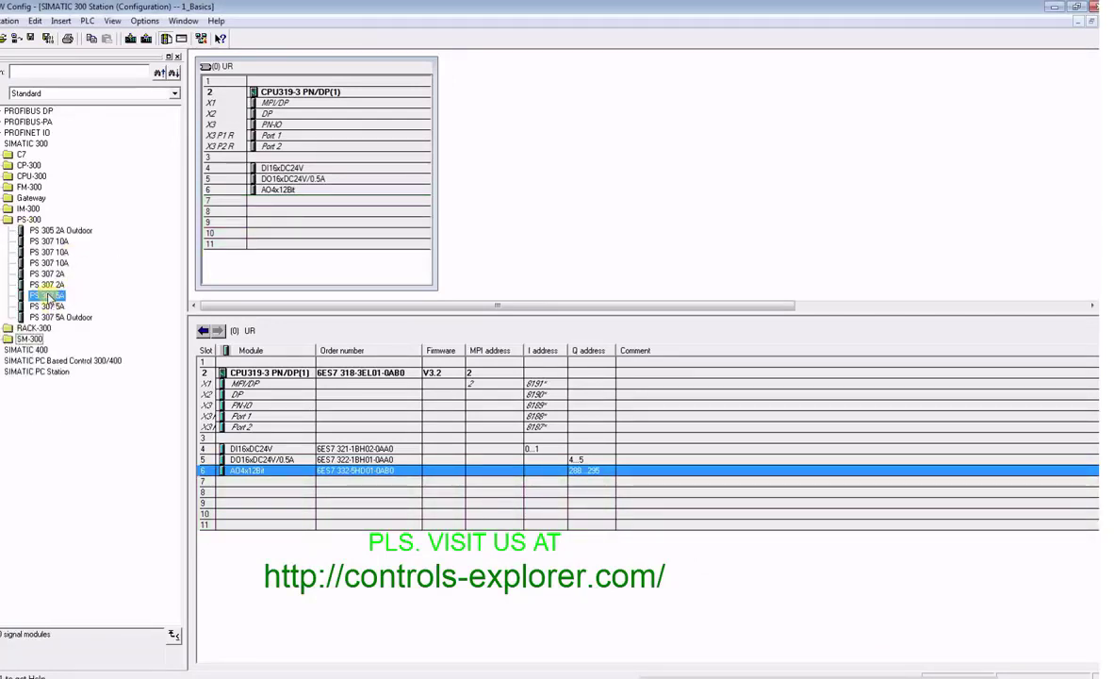
pyautogui.moveTo(48, 295); pyautogui.dragTo(241, 84)
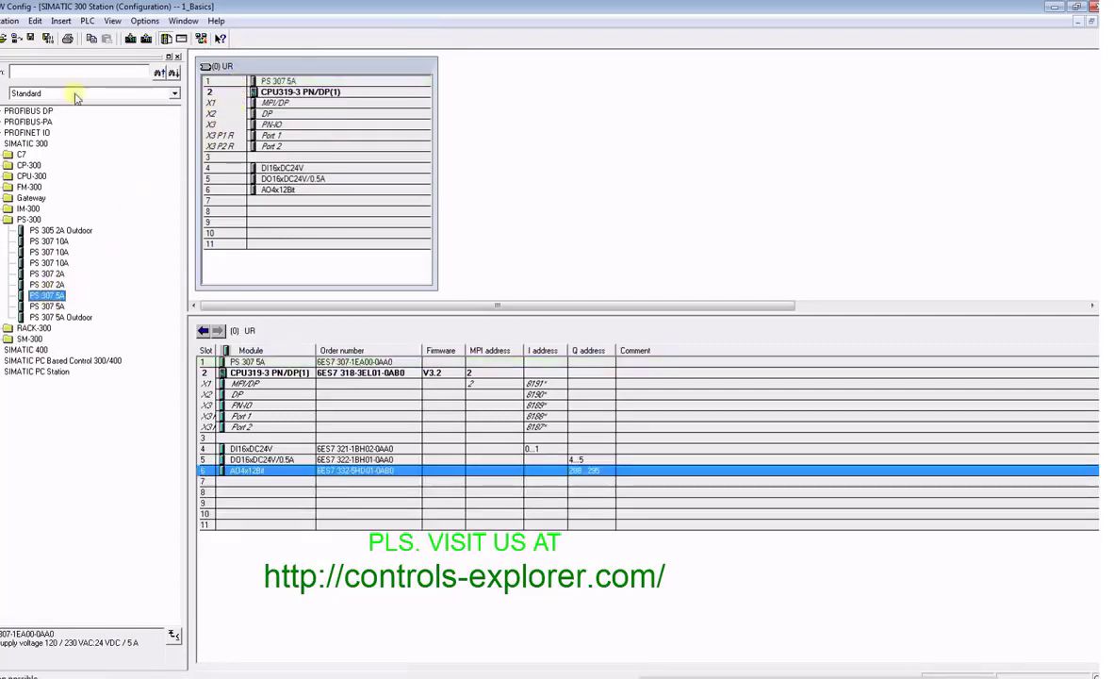
# Save and compile the station configuration, and set the IP address of the CPU's PN-IO interface to 192.168.1.1
pyautogui.click(48, 39)
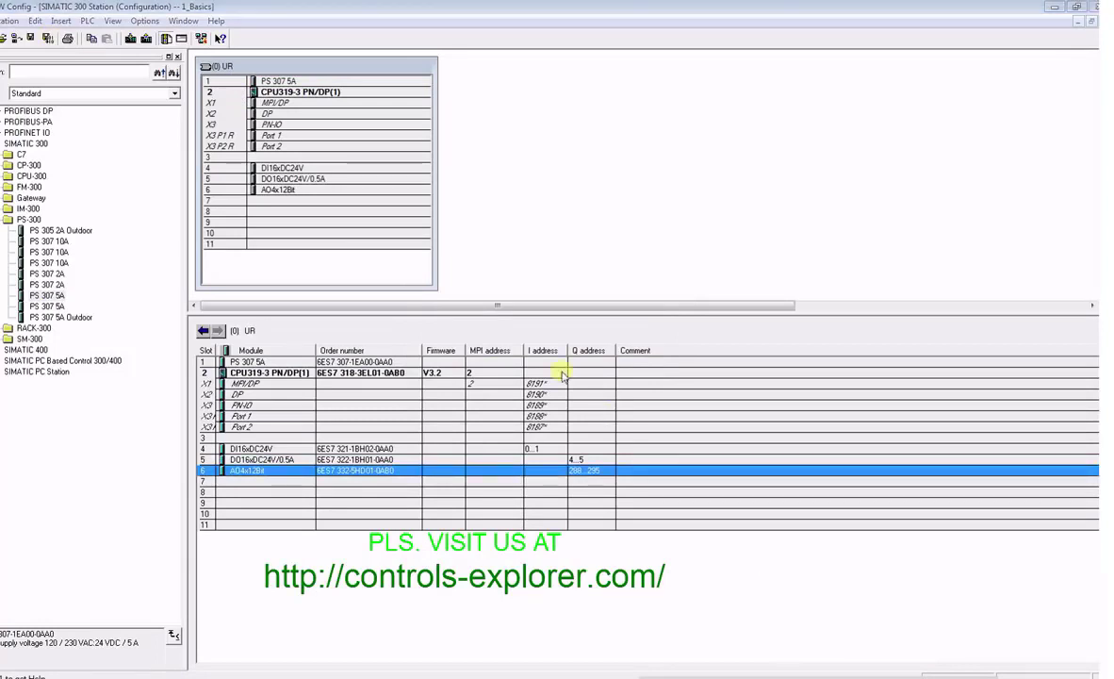
pyautogui.click(310, 125)
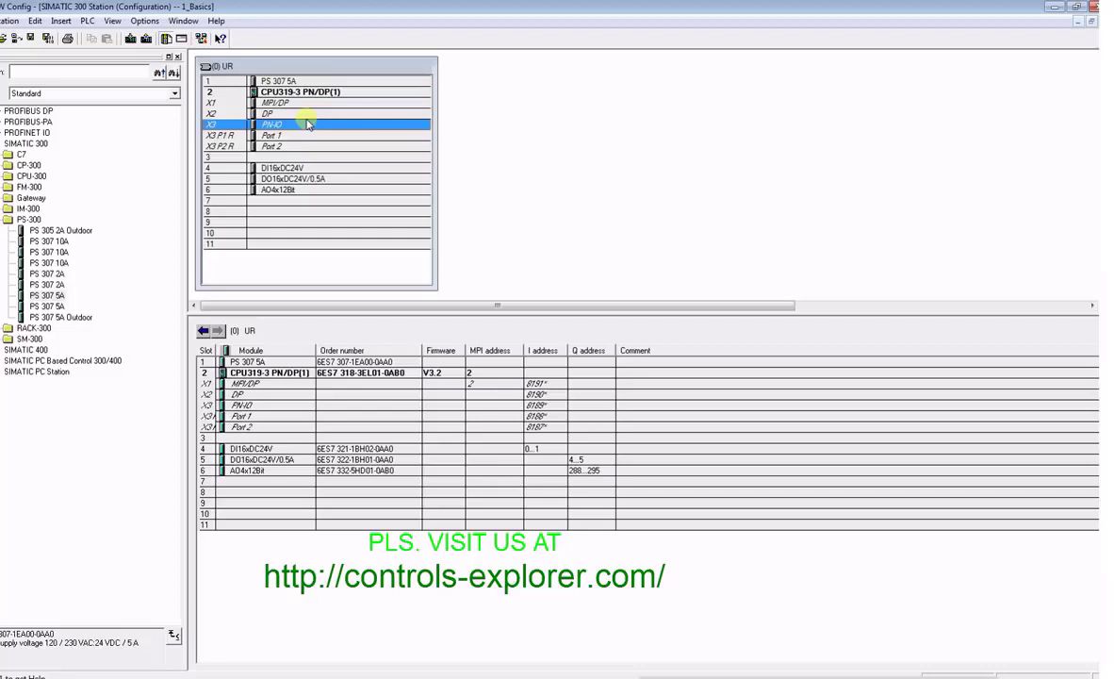
pyautogui.doubleClick(307, 126)
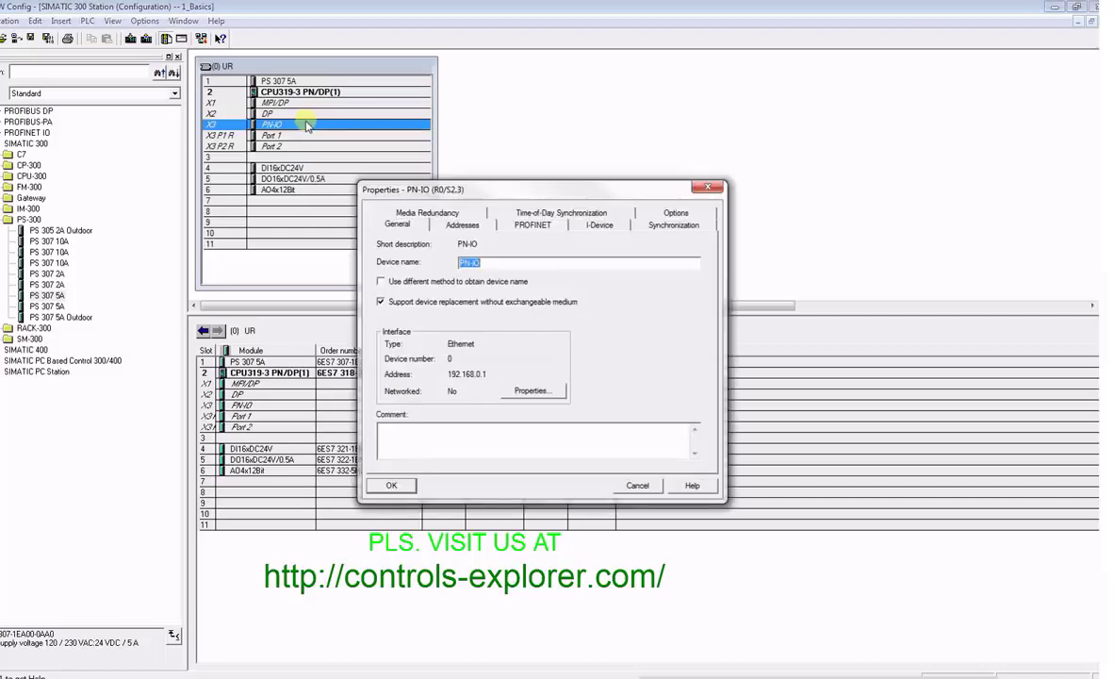
pyautogui.click(530, 391)
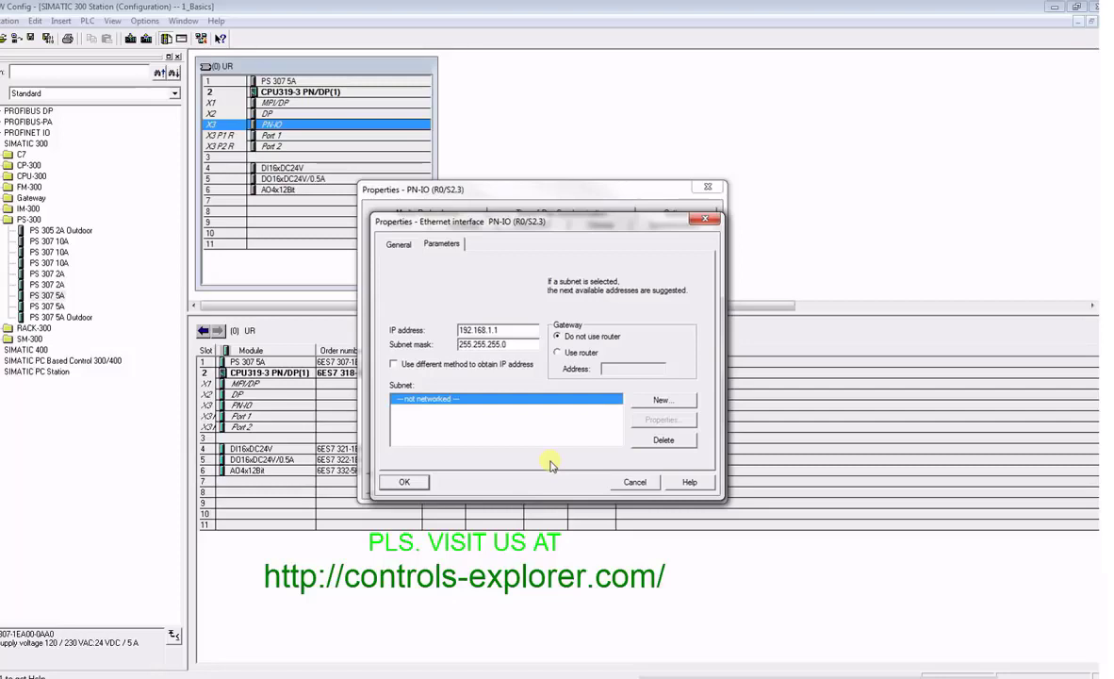
# Create a new Industrial Ethernet subnet with default settings, network the PN-IO interface to it and accept the interface properties
pyautogui.click(661, 401)
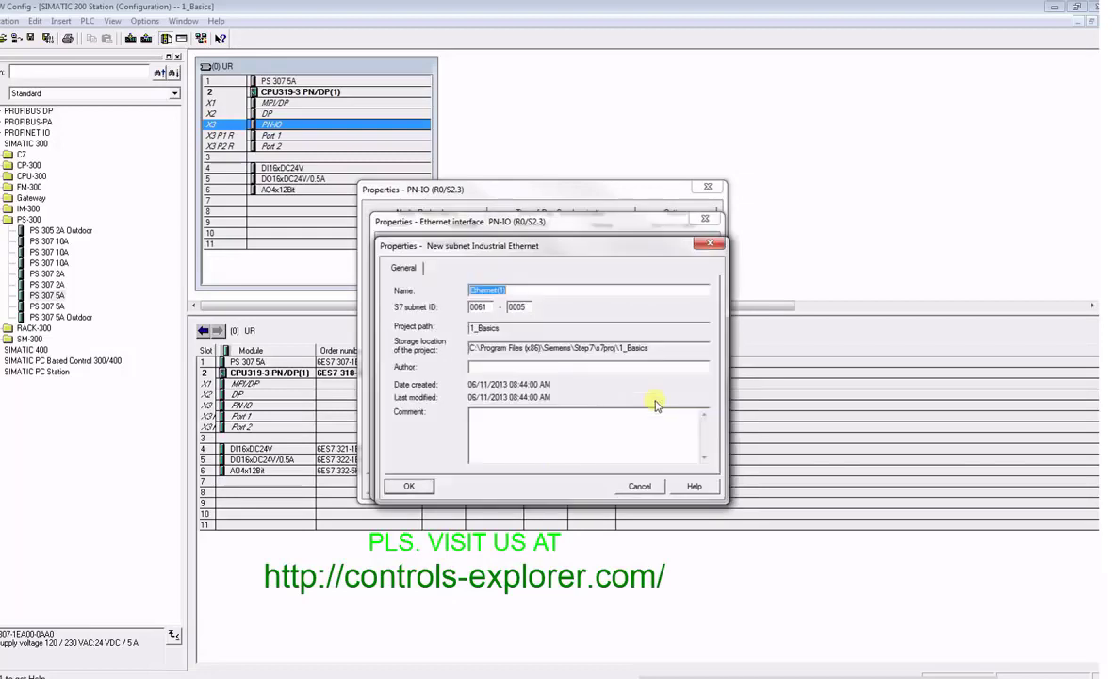
pyautogui.click(419, 484)
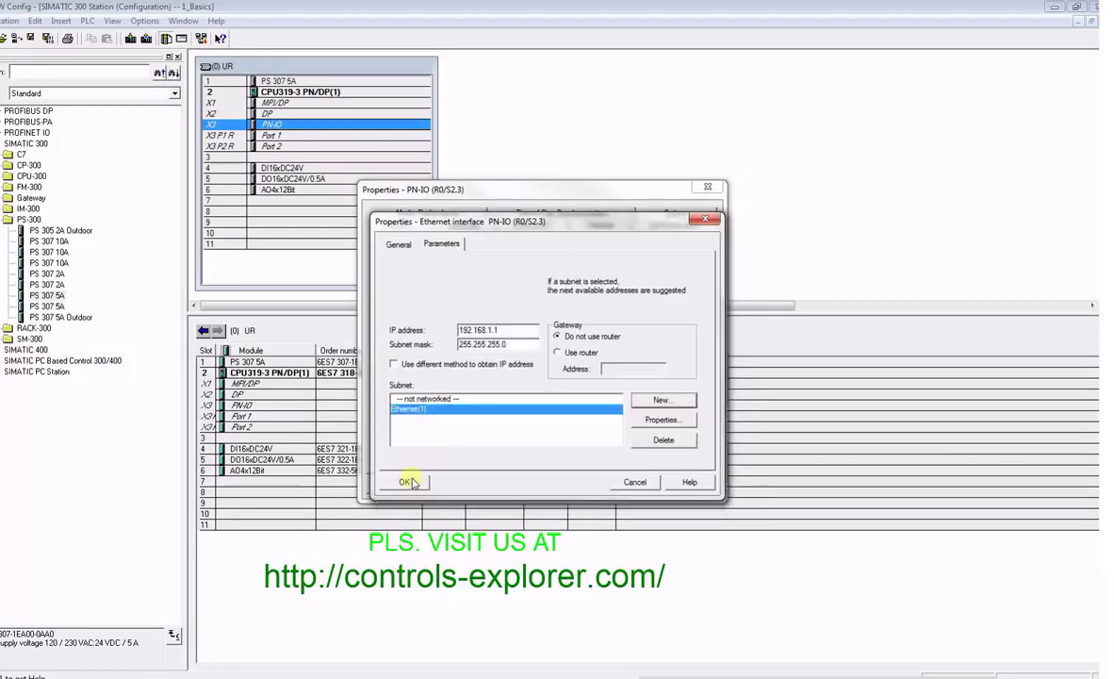
pyautogui.click(406, 481)
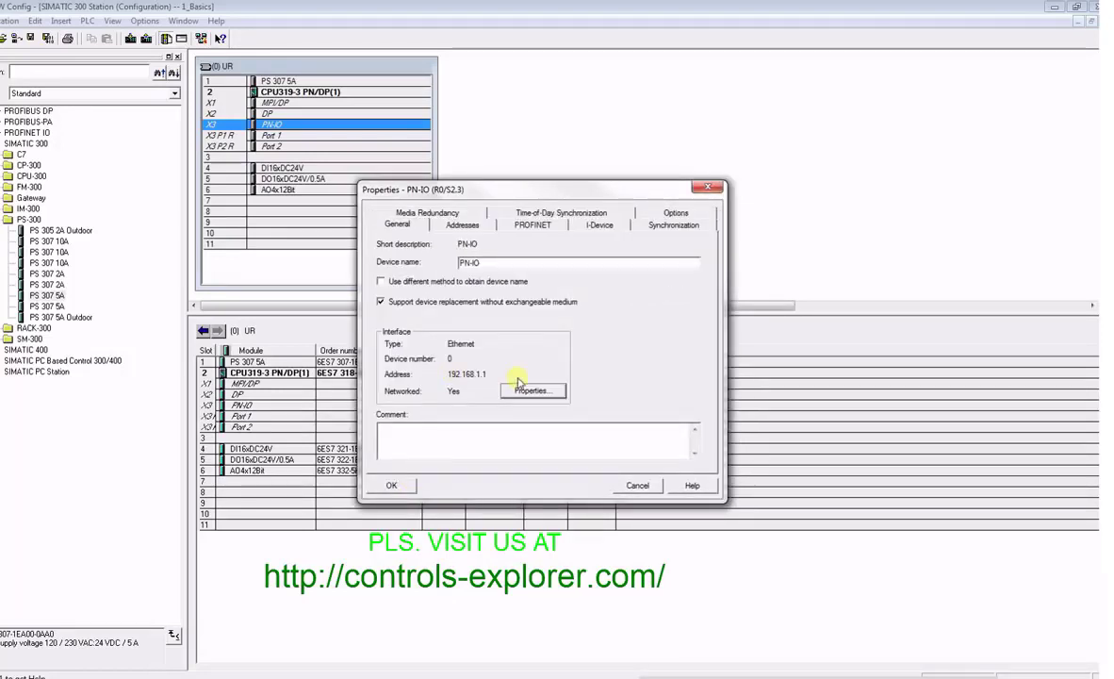
pyautogui.click(385, 483)
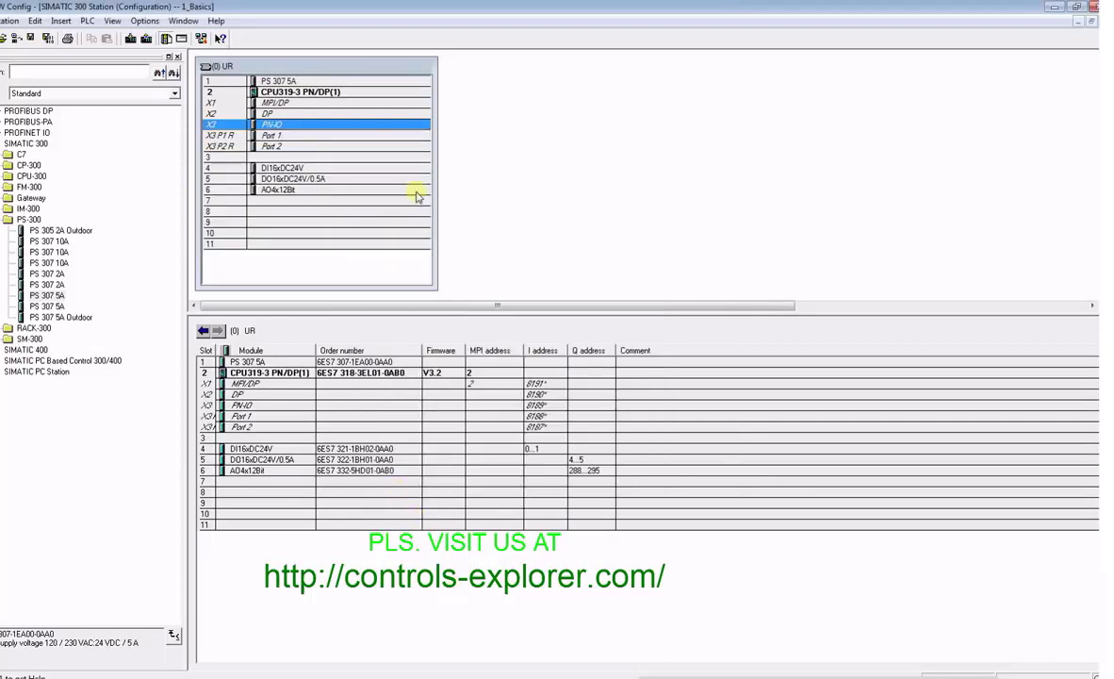
# Insert a PROFINET IO system on the CPU's PN-IO interface, then save and compile the station configuration
pyautogui.rightClick(357, 125)
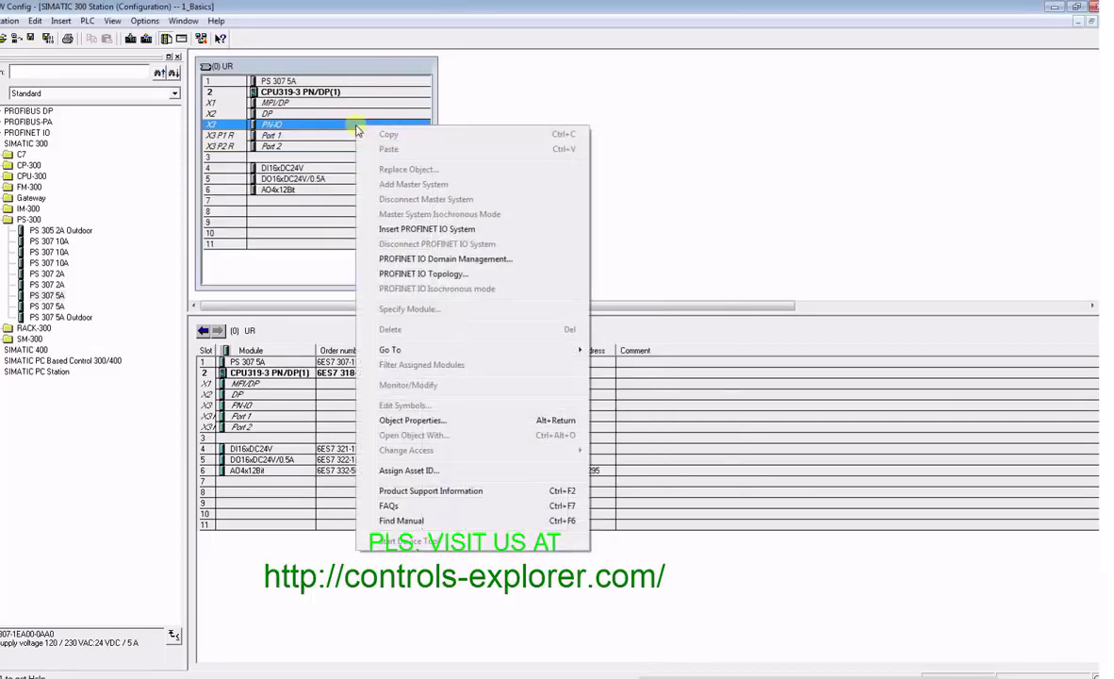
pyautogui.click(445, 230)
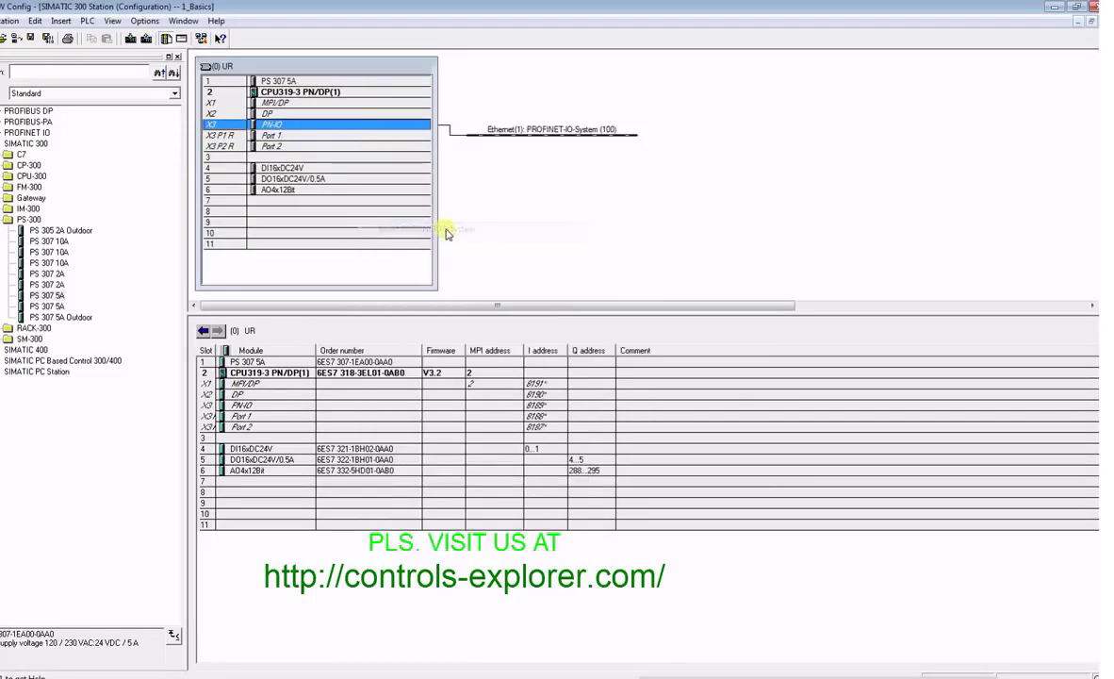
pyautogui.click(48, 39)
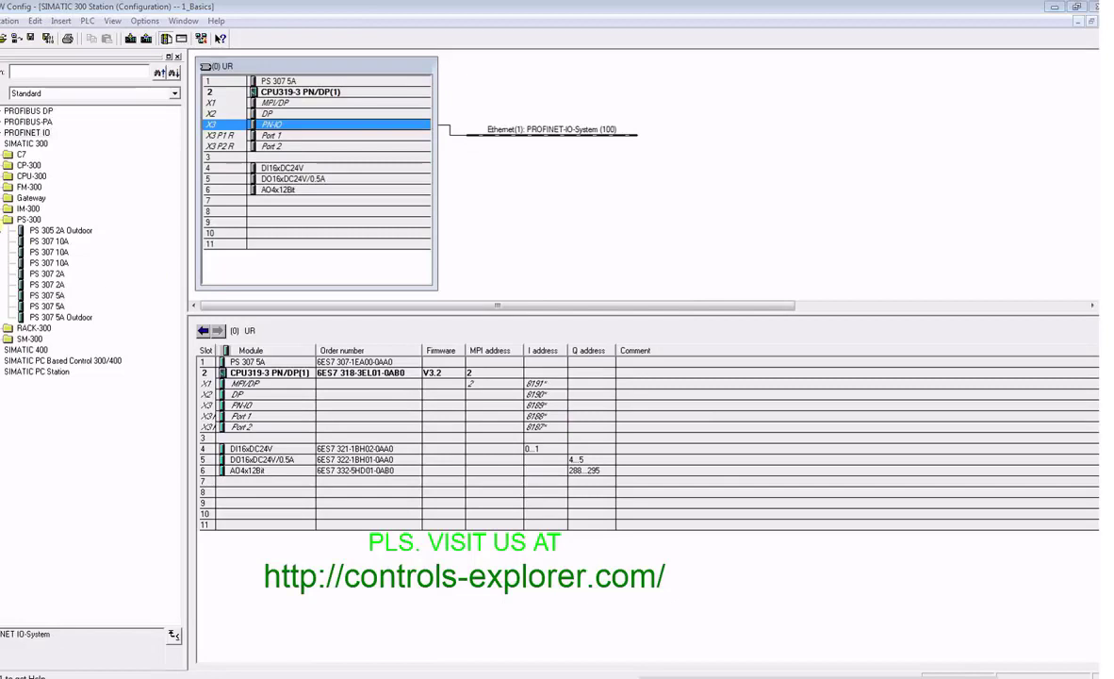
# Add an ET 200S IM151-3 PN ST V7.0 interface module from the PROFINET IO catalog to the PROFINET IO system
pyautogui.click(5, 219)
pyautogui.click(27, 132)
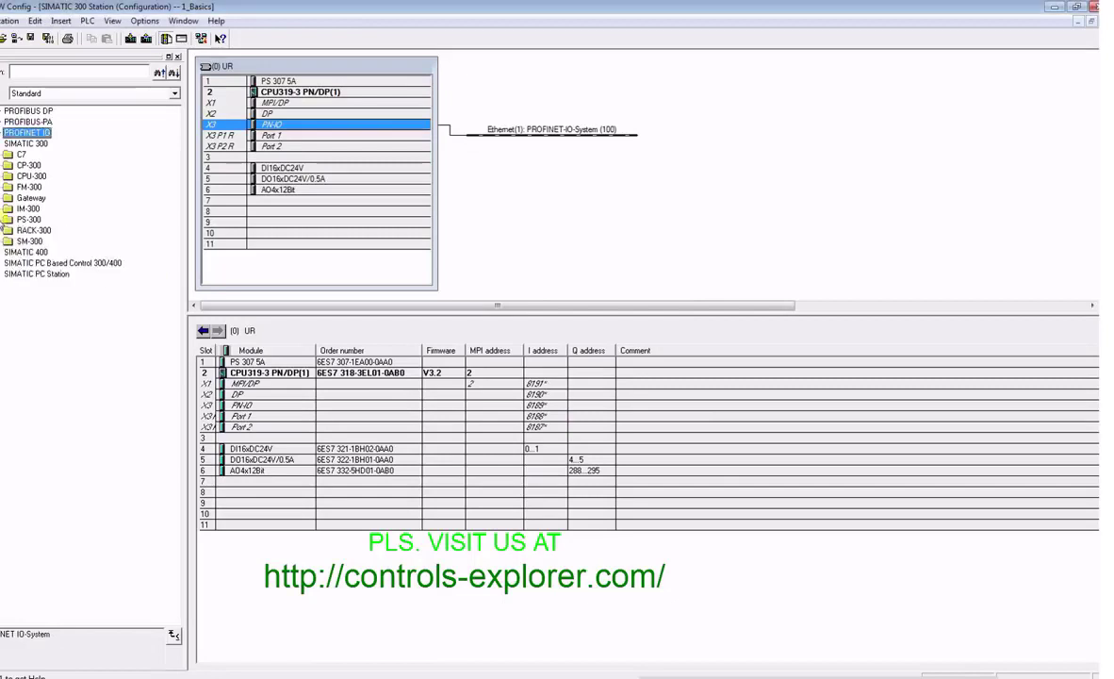
pyautogui.doubleClick(26, 132)
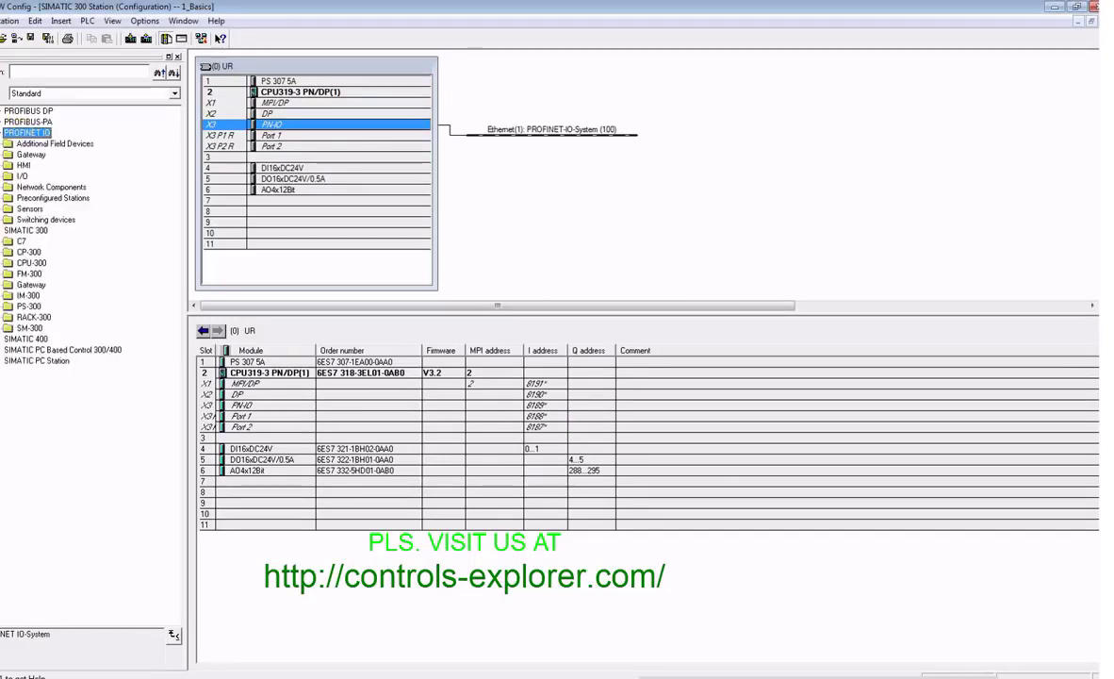
pyautogui.click(3, 176)
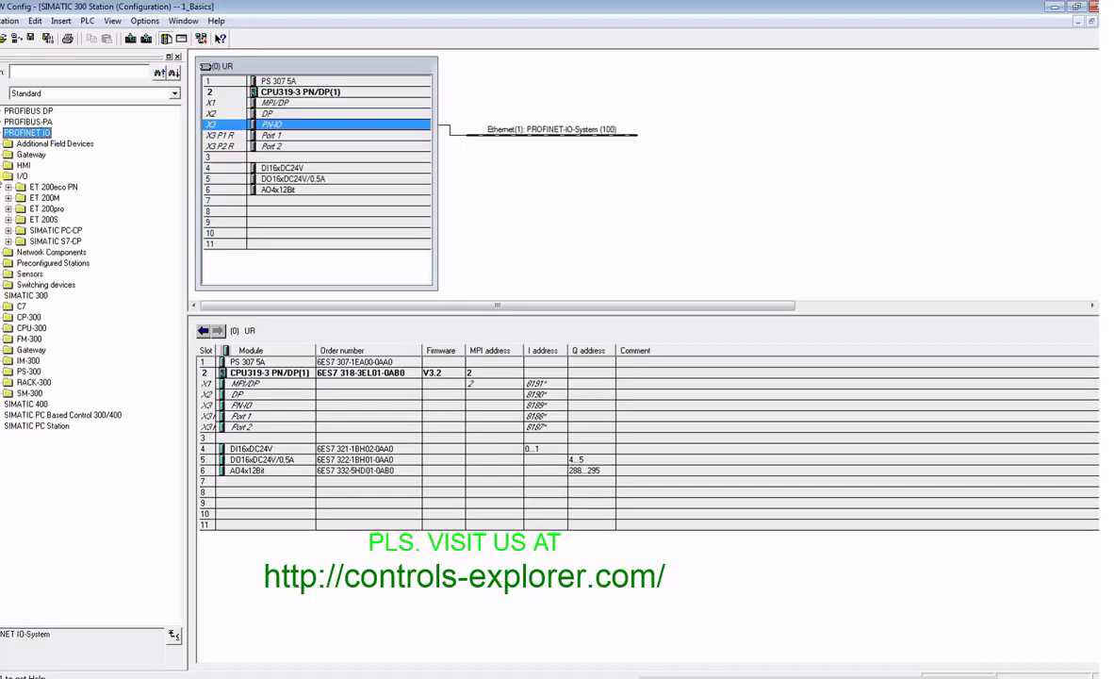
pyautogui.click(9, 219)
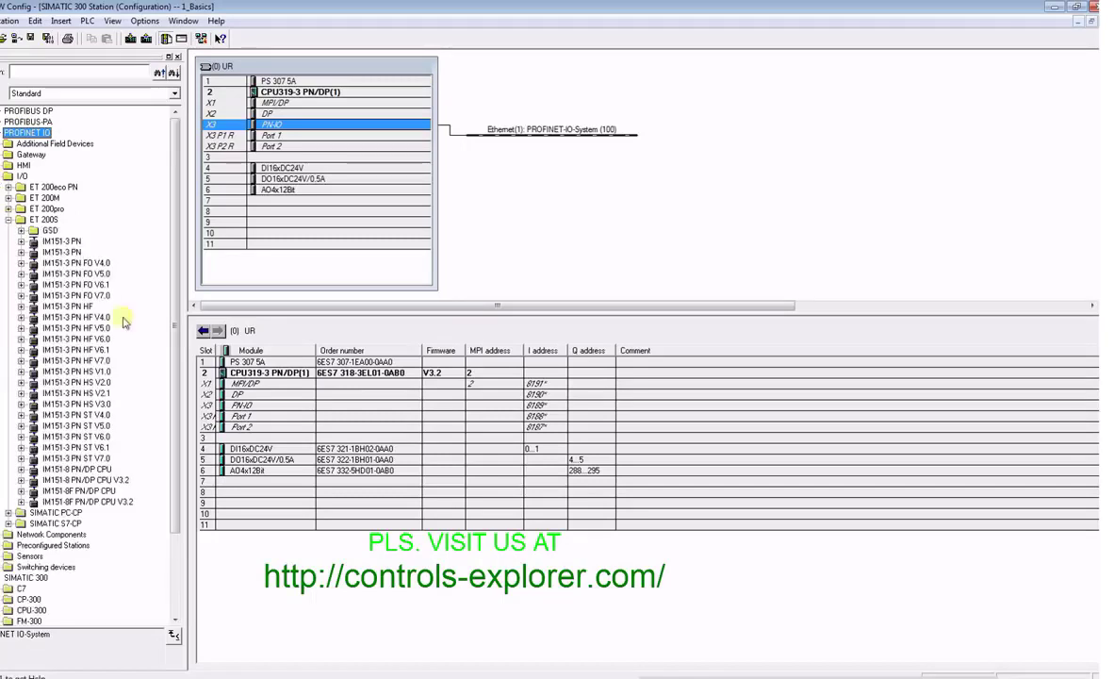
pyautogui.click(99, 459)
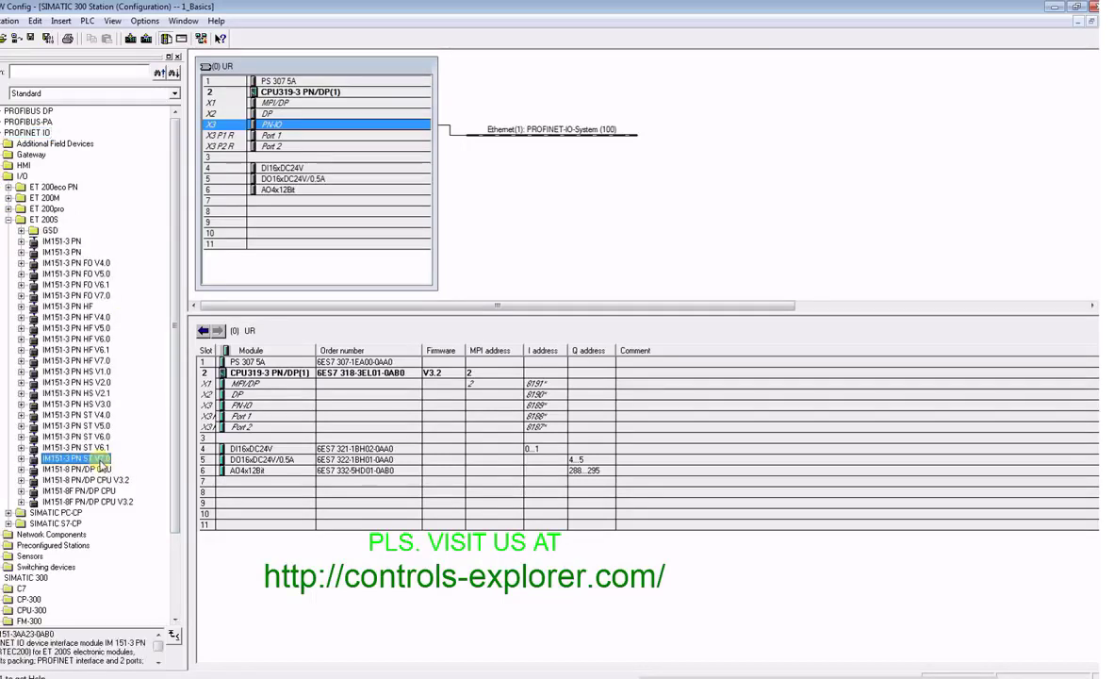
pyautogui.moveTo(99, 465); pyautogui.dragTo(556, 142)
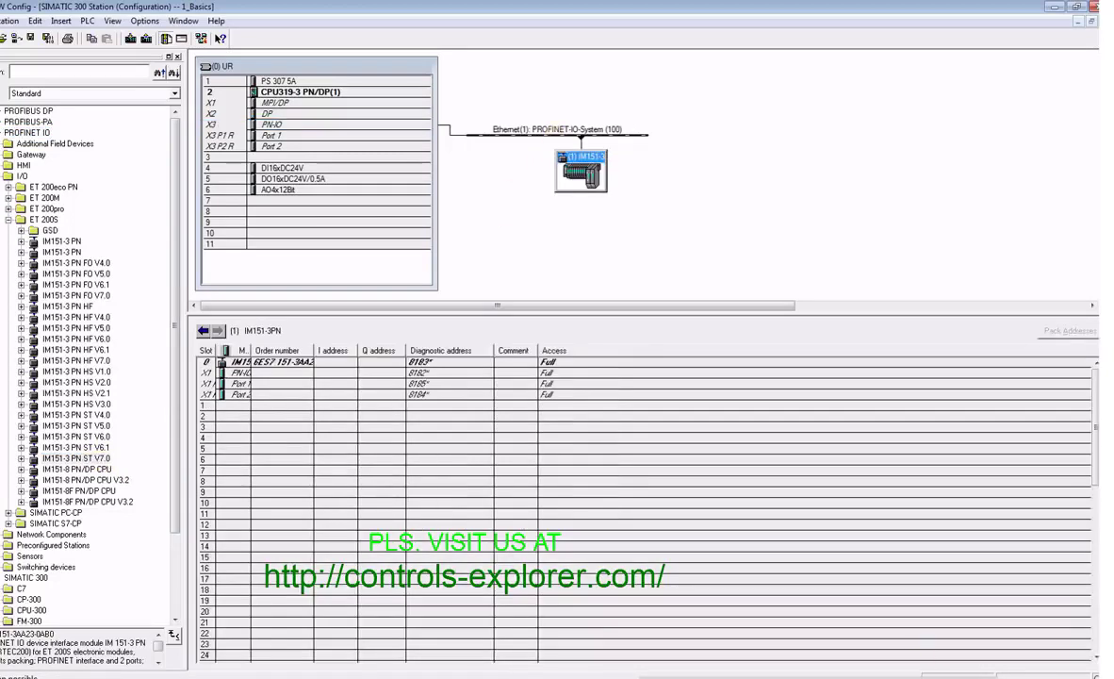
# Set the device name of the IM151-3 PN station to MotorPower, widen its Module column, and save and compile
pyautogui.doubleClick(577, 172)
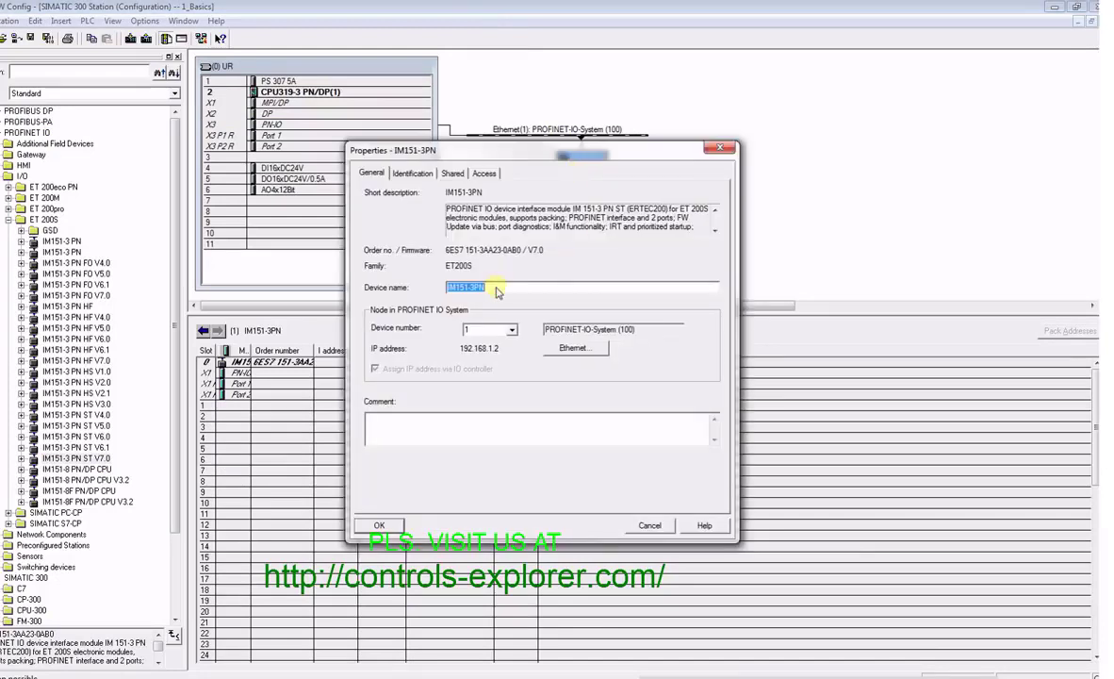
pyautogui.press('capslock')
pyautogui.write('IM')
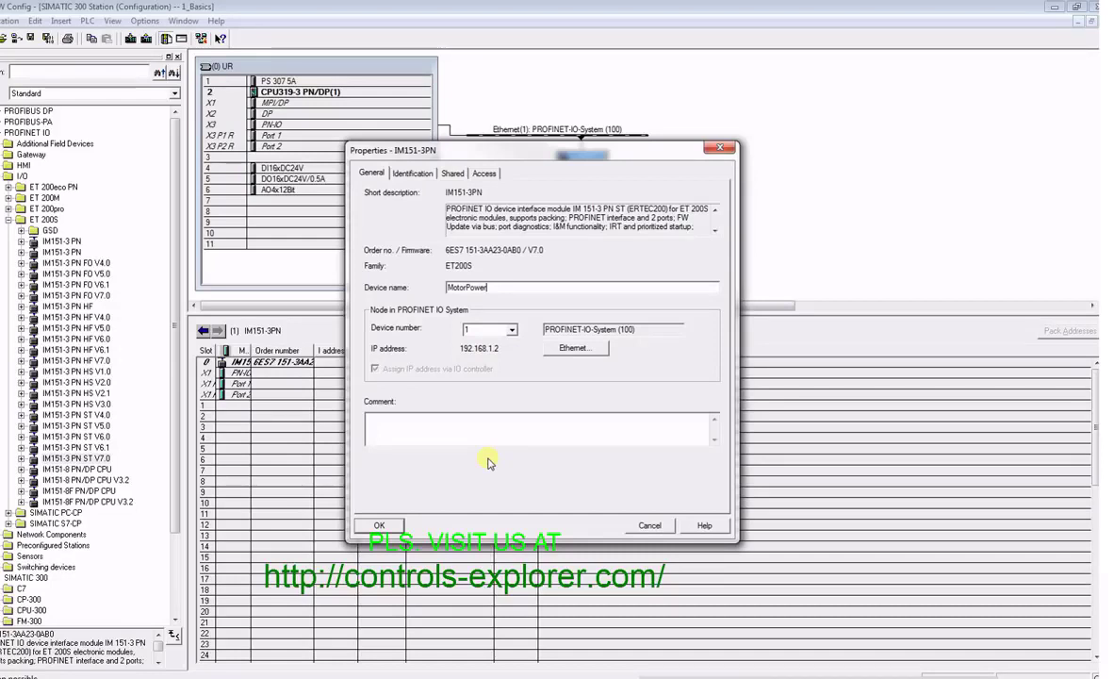
pyautogui.click(381, 525)
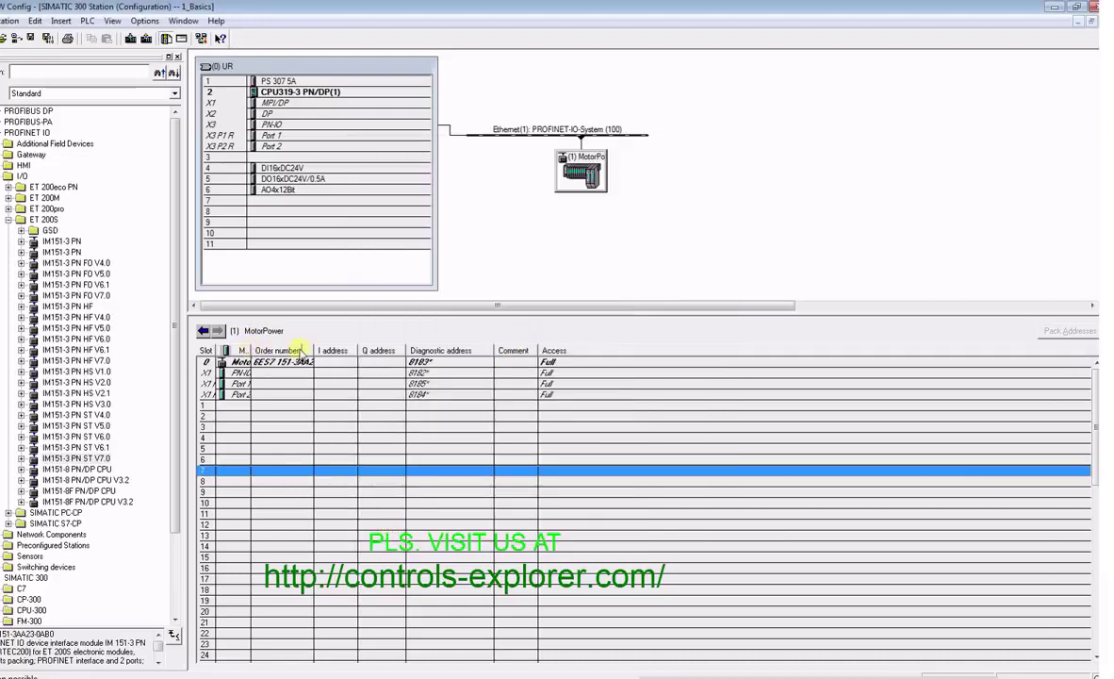
pyautogui.doubleClick(252, 351)
pyautogui.click(48, 38)
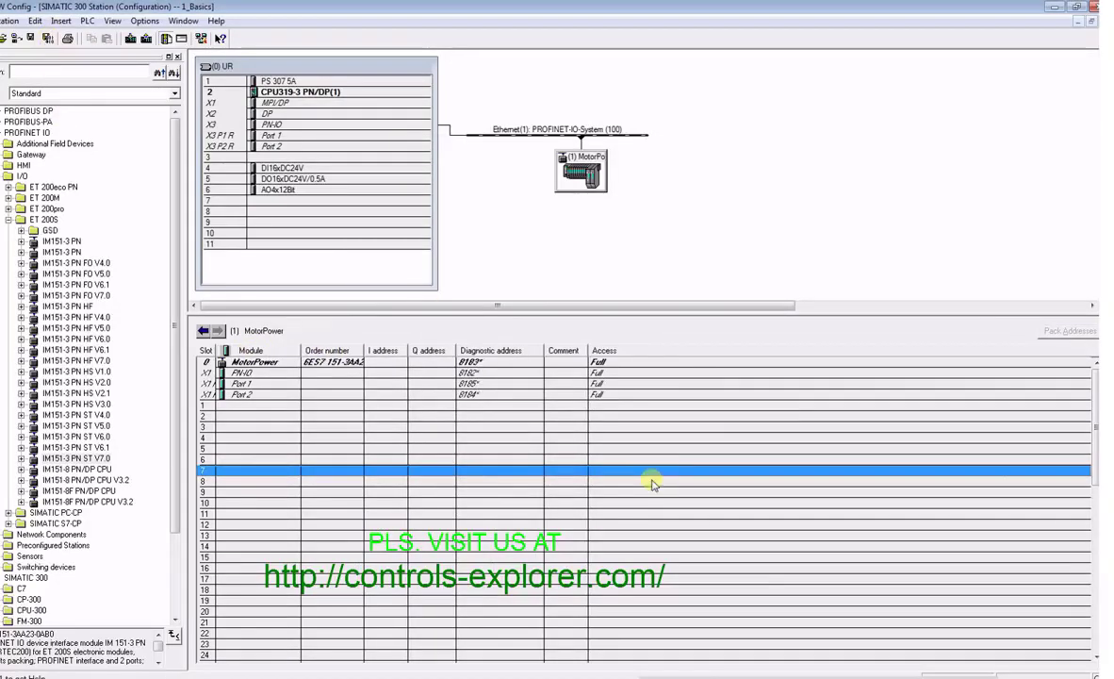
# Place a PM-E DC24V power module (6ES7 138-4CA01-0AA0) in slot 1 of the MotorPower station and widen the table columns
pyautogui.scroll(-2, 85, 368)
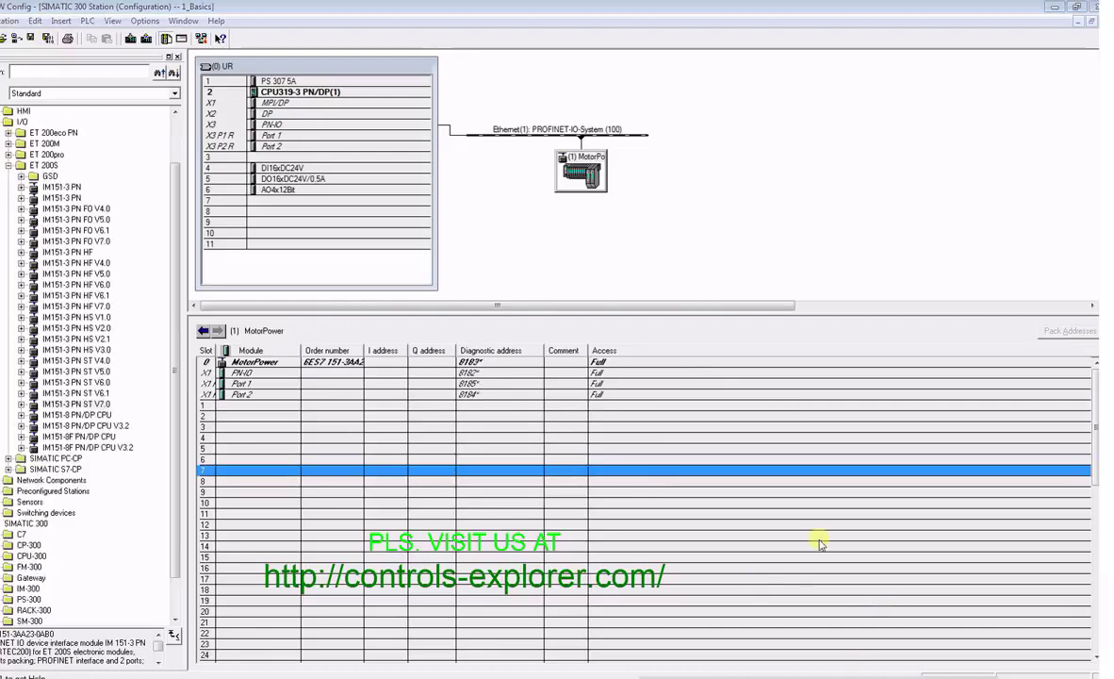
pyautogui.click(589, 182)
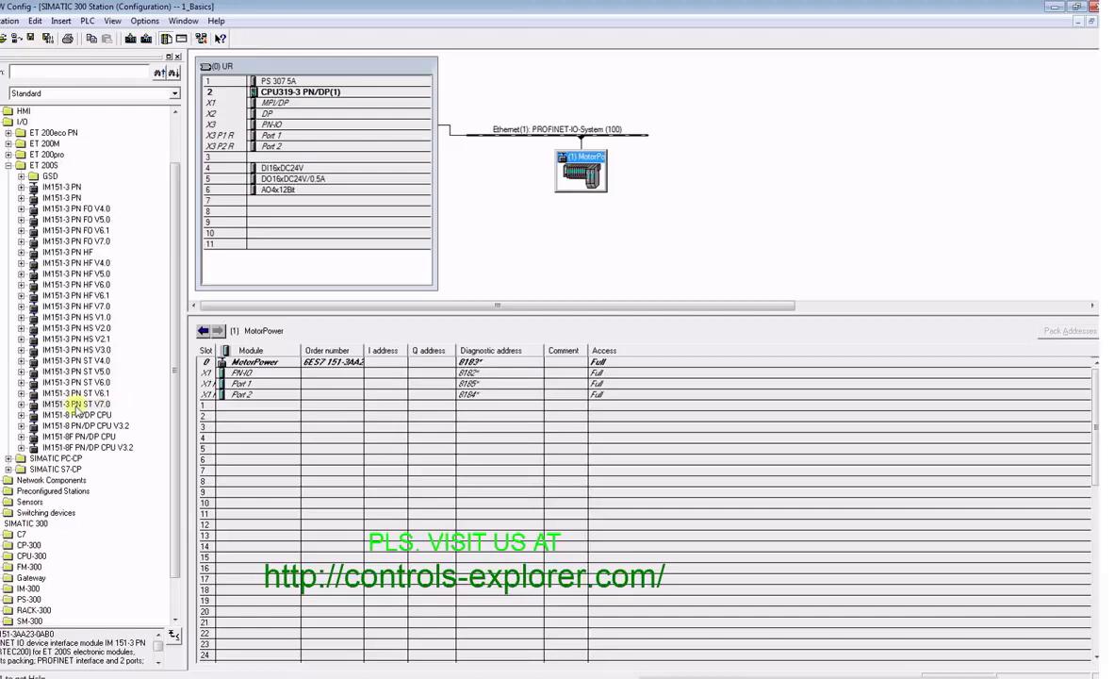
pyautogui.click(76, 406)
pyautogui.click(22, 404)
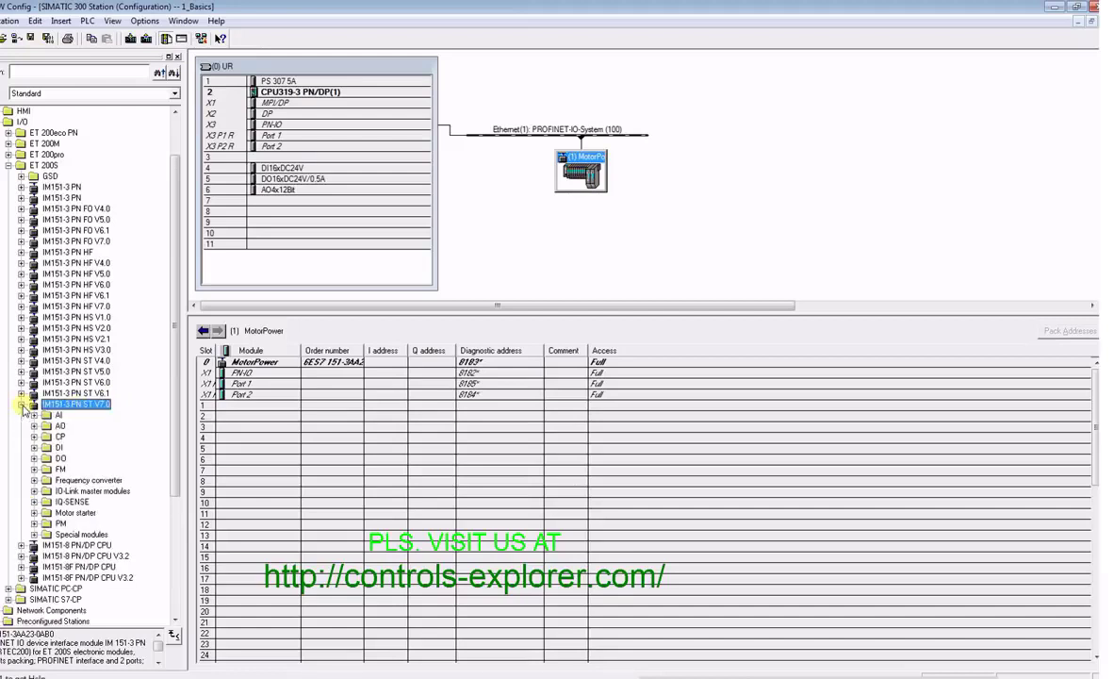
pyautogui.click(34, 524)
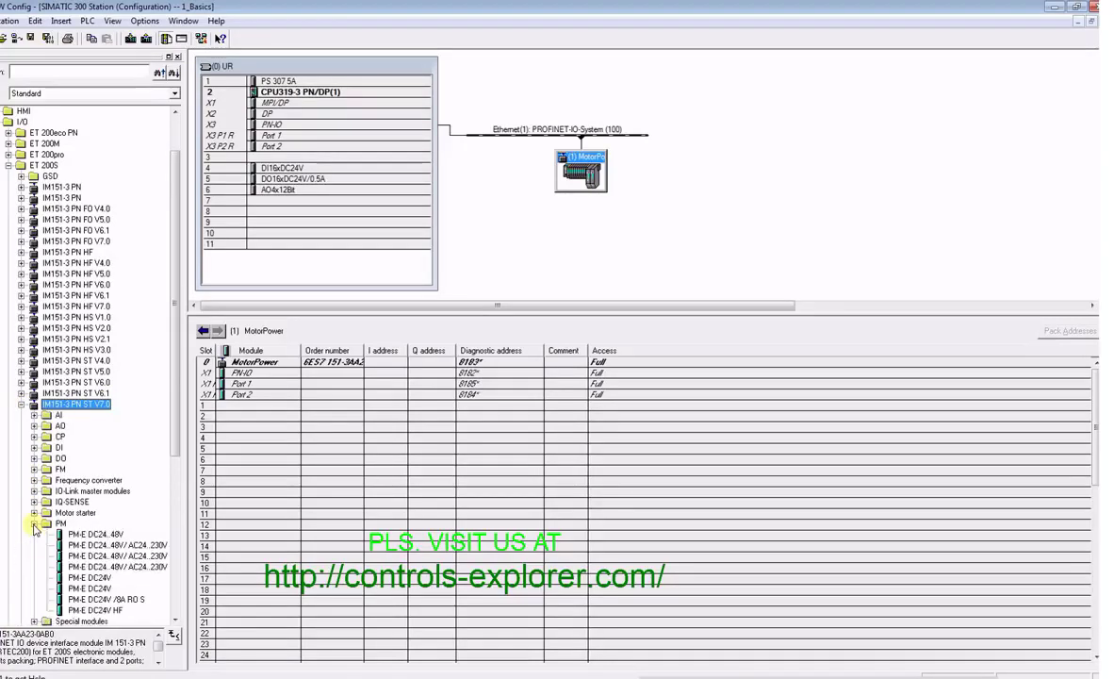
pyautogui.click(85, 588)
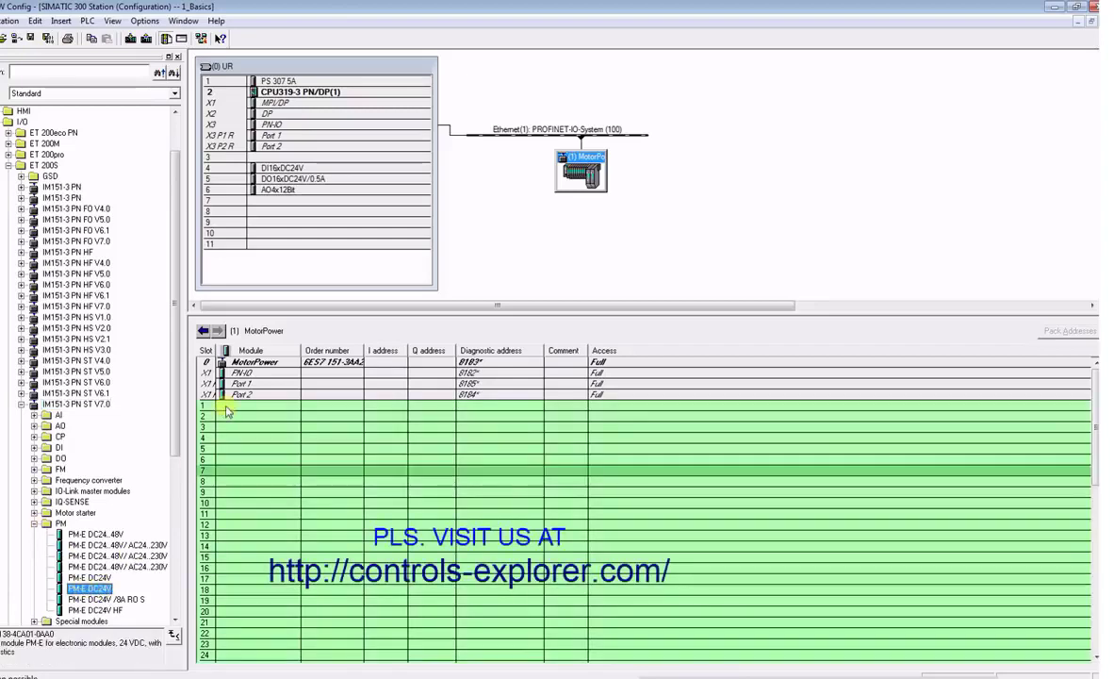
pyautogui.moveTo(226, 412); pyautogui.dragTo(226, 407)
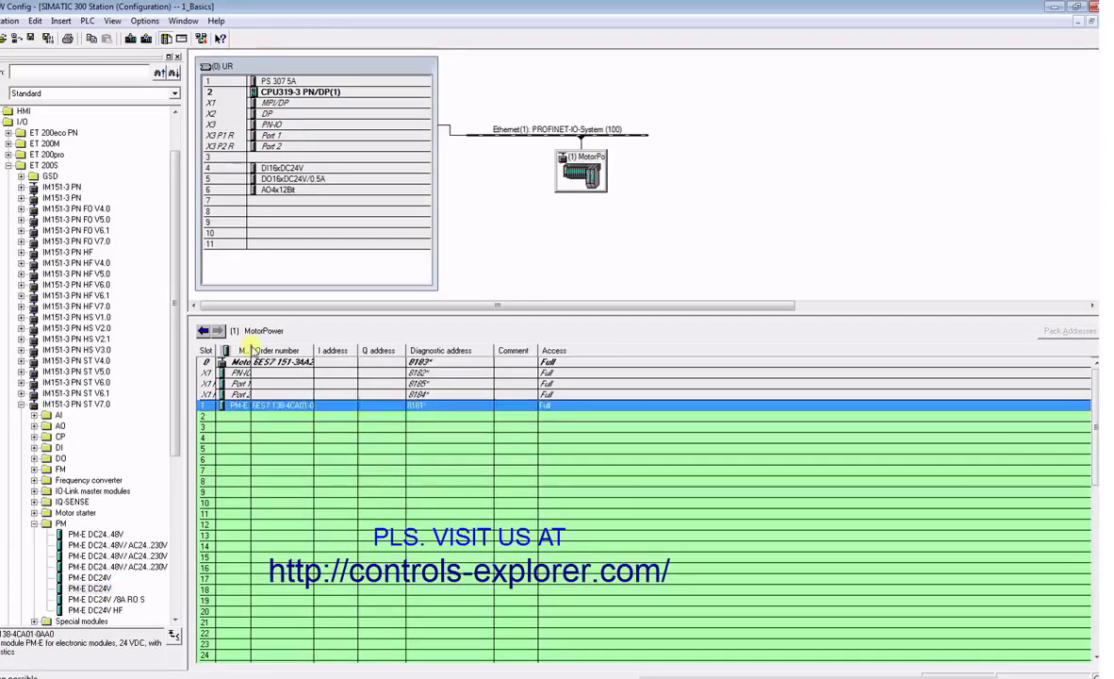
pyautogui.moveTo(252, 350); pyautogui.dragTo(395, 351)
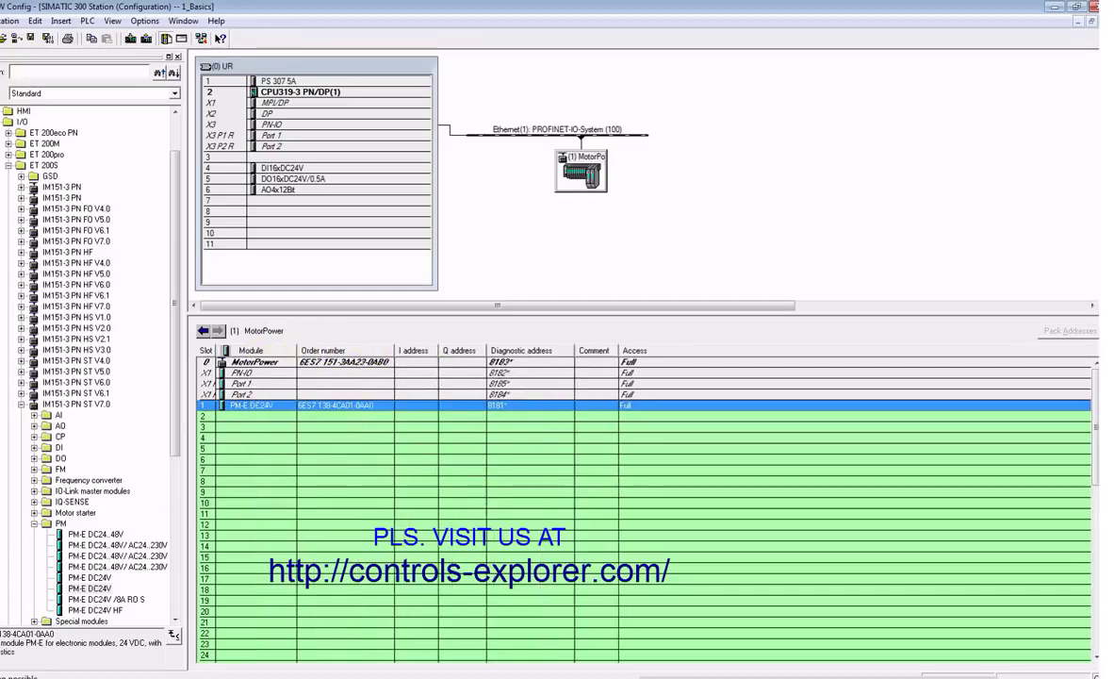
# Place an 8DI DC24V digital input module (6ES7 131-4BF00-0AA0) in slot 2 of the MotorPower station
pyautogui.click(34, 523)
pyautogui.click(34, 447)
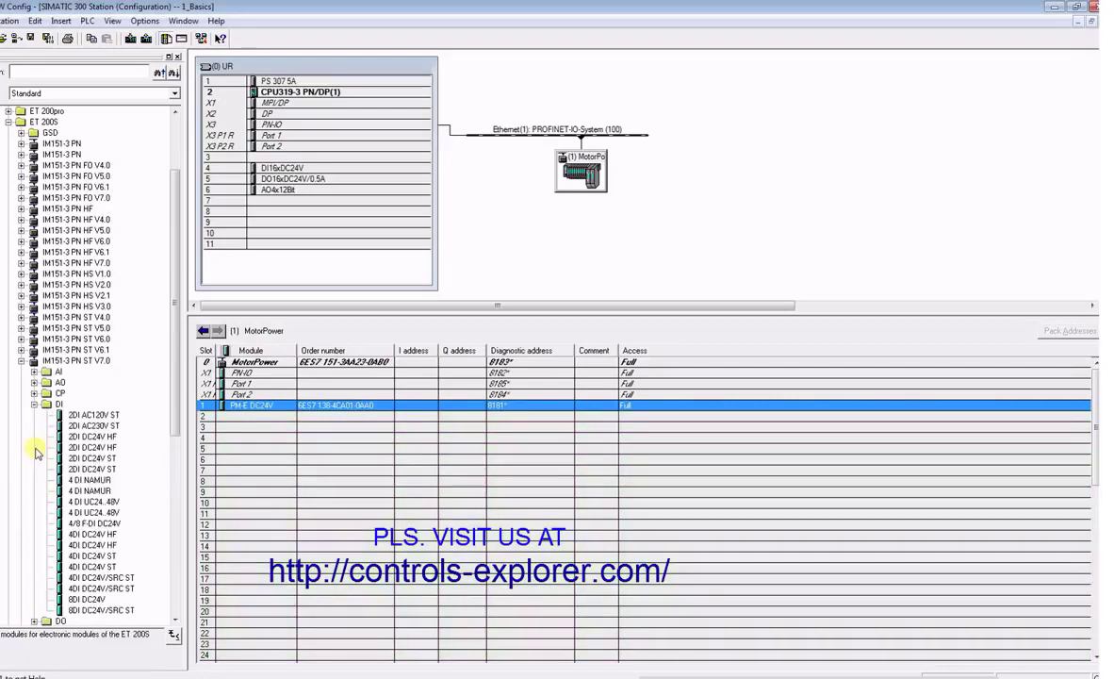
pyautogui.click(87, 599)
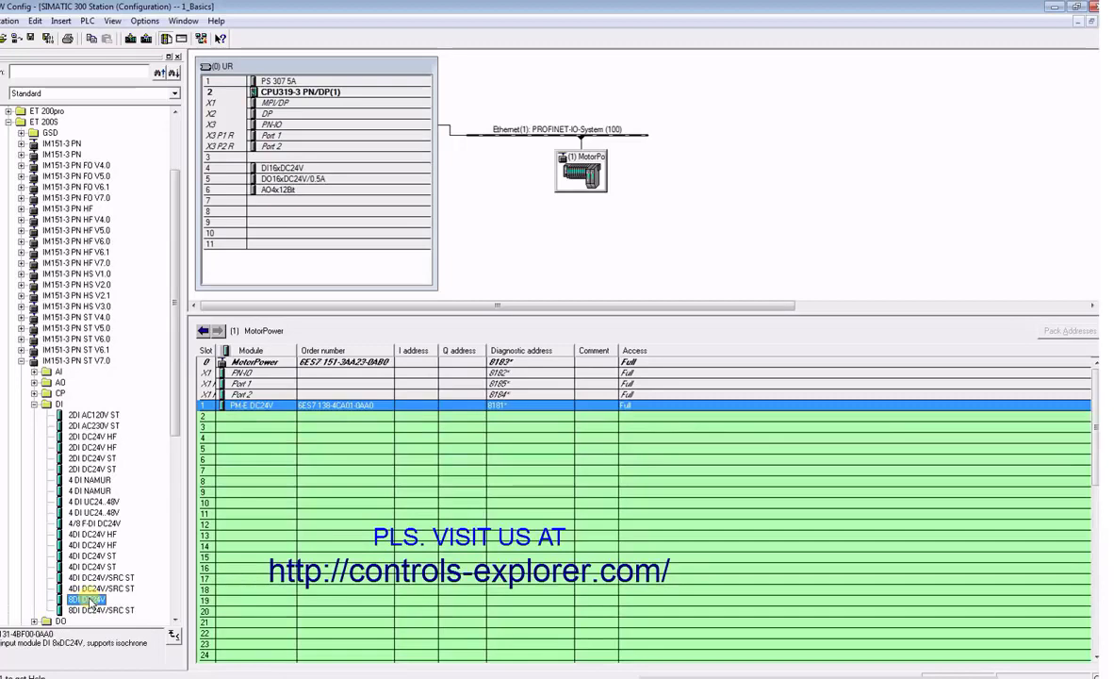
pyautogui.moveTo(86, 600); pyautogui.dragTo(231, 422)
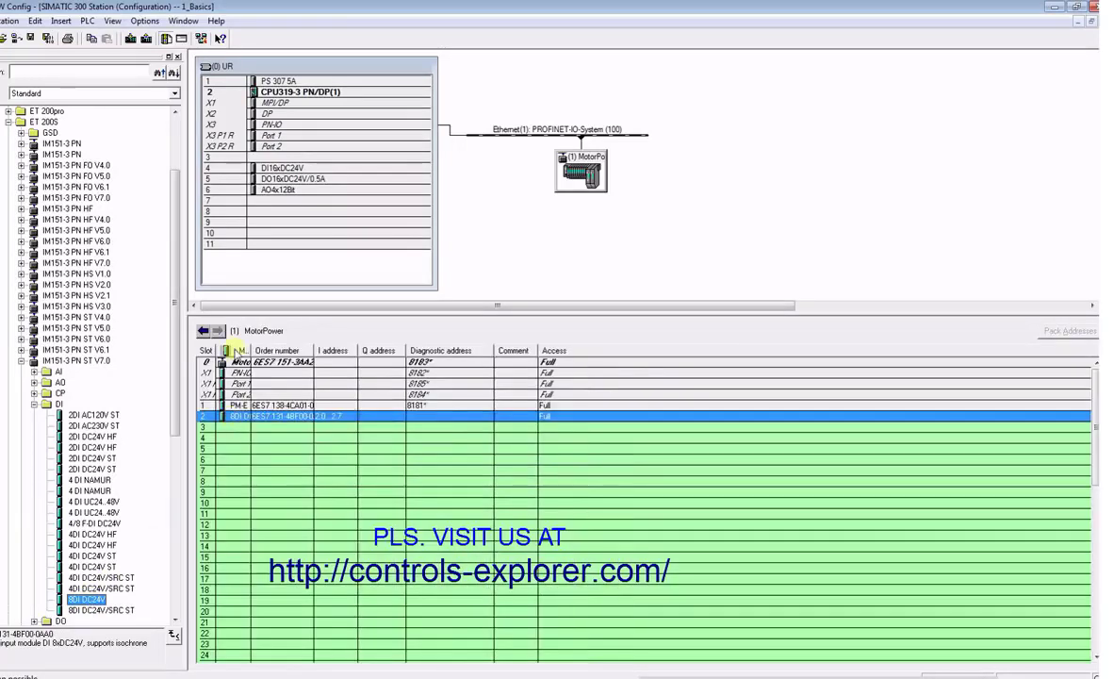
pyautogui.moveTo(251, 351); pyautogui.dragTo(311, 353)
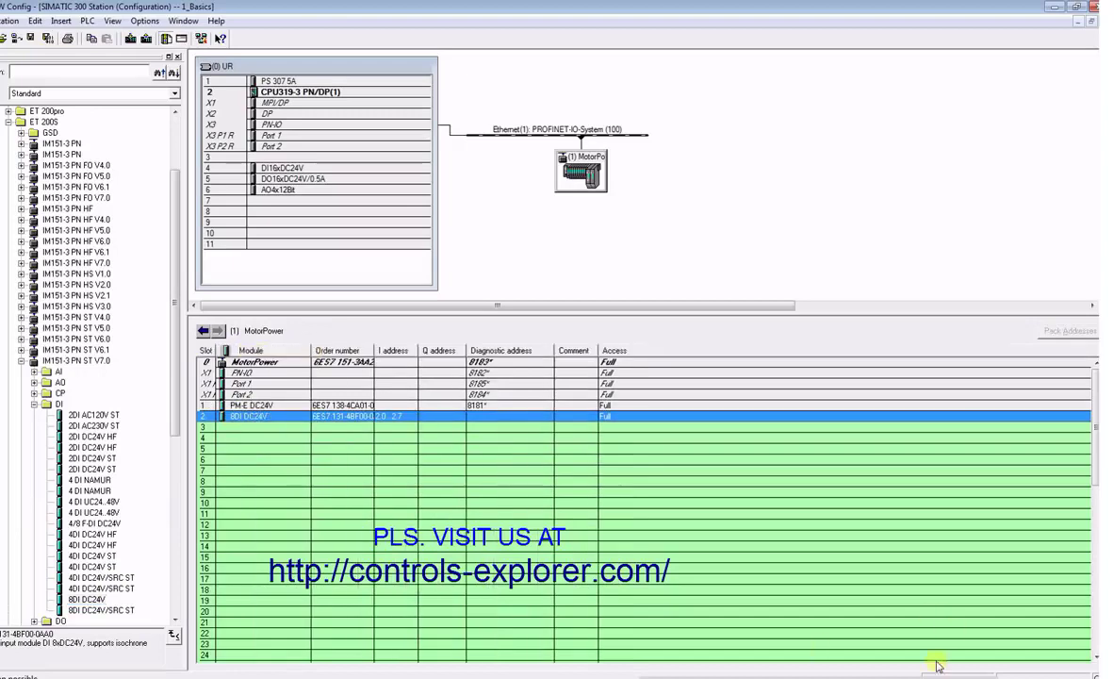
# Place a 4DO DC24V/0,5A ST digital output module (6ES7 132-4BD02-0AA0) in slot 3 of the MotorPower station
pyautogui.click(34, 405)
pyautogui.click(34, 415)
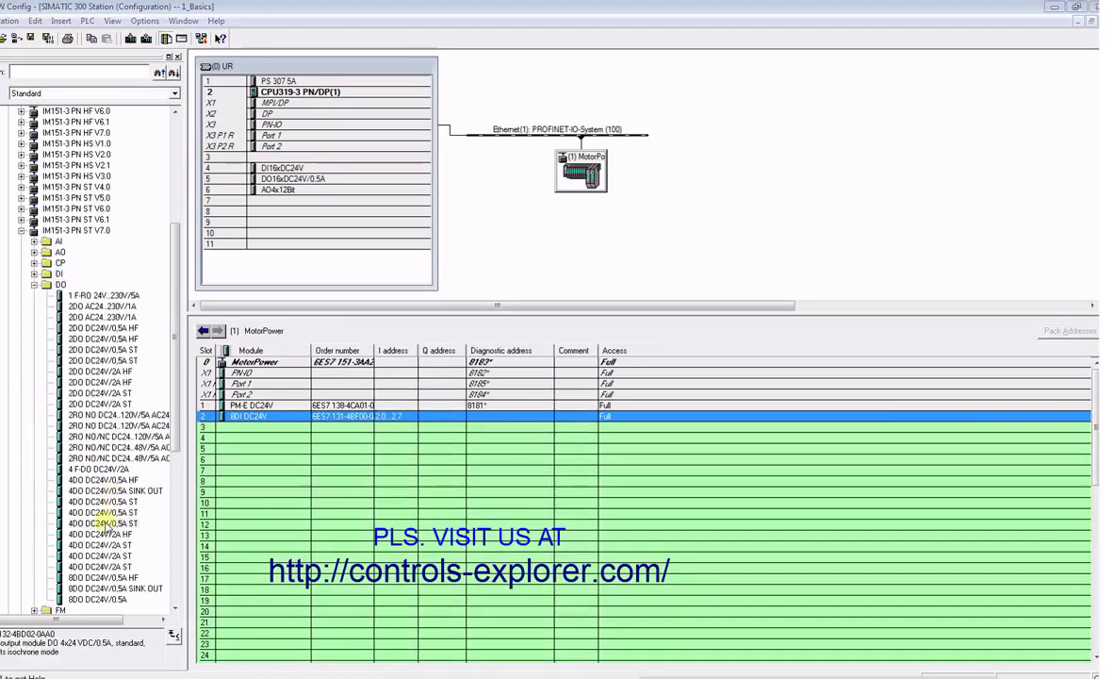
pyautogui.click(102, 523)
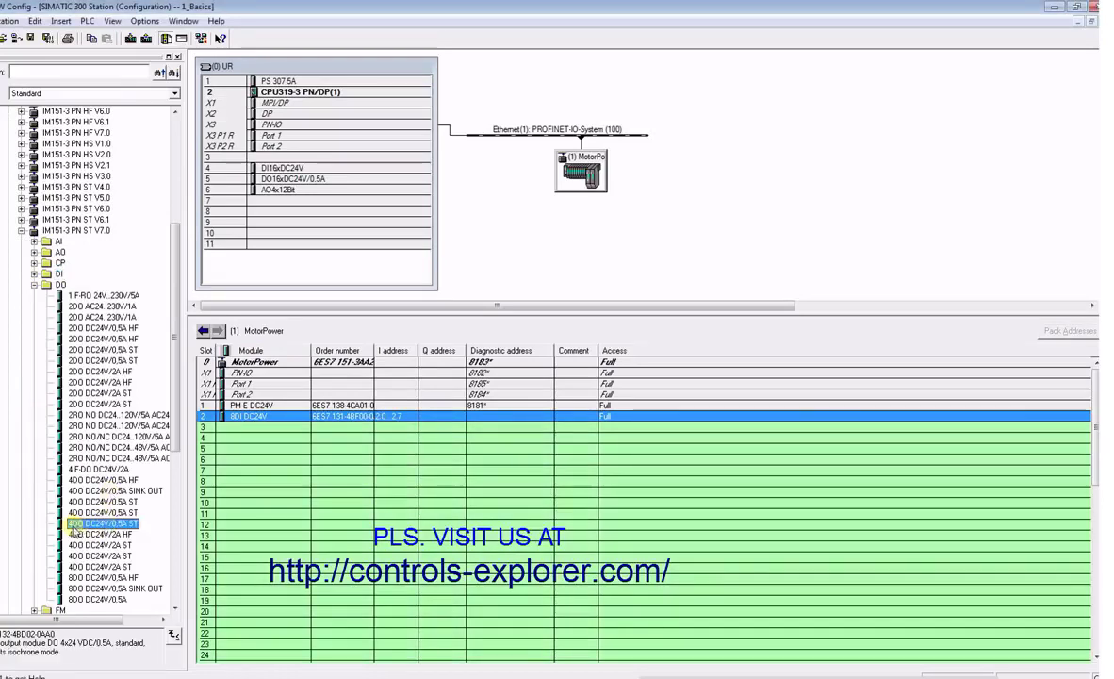
pyautogui.moveTo(73, 526); pyautogui.dragTo(231, 430)
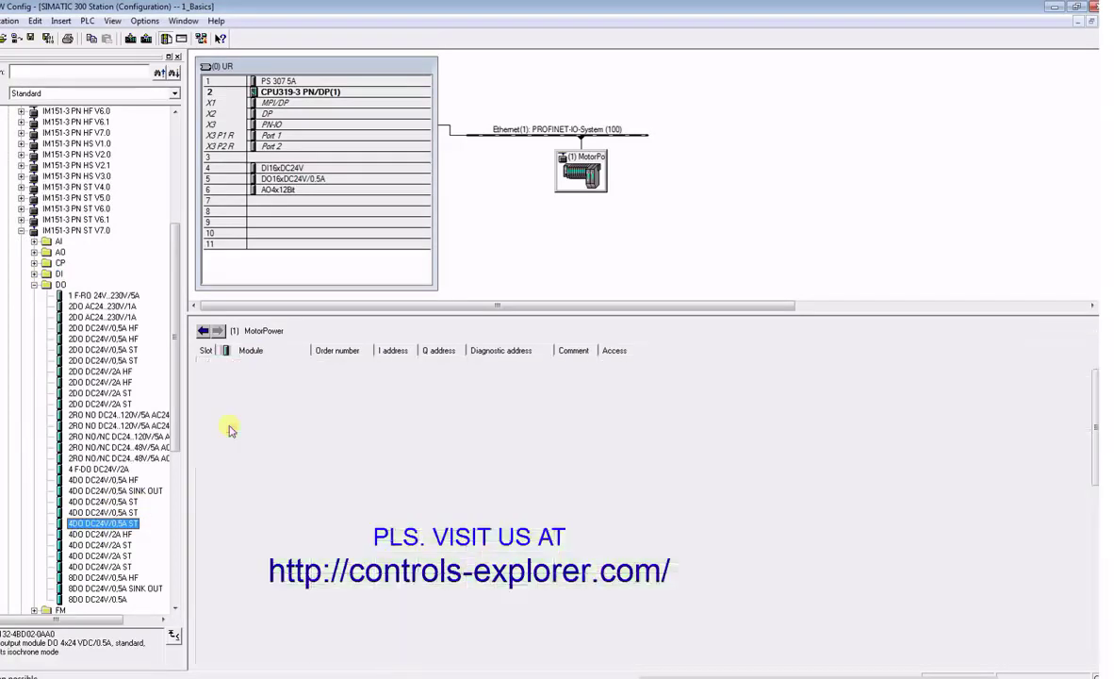
# Widen the Module column and place a 2AI I 4WIRE ST analog input module (6ES7 134-4GB11-0AB0) in slot 4 of the MotorPower station
pyautogui.moveTo(251, 351); pyautogui.dragTo(430, 354)
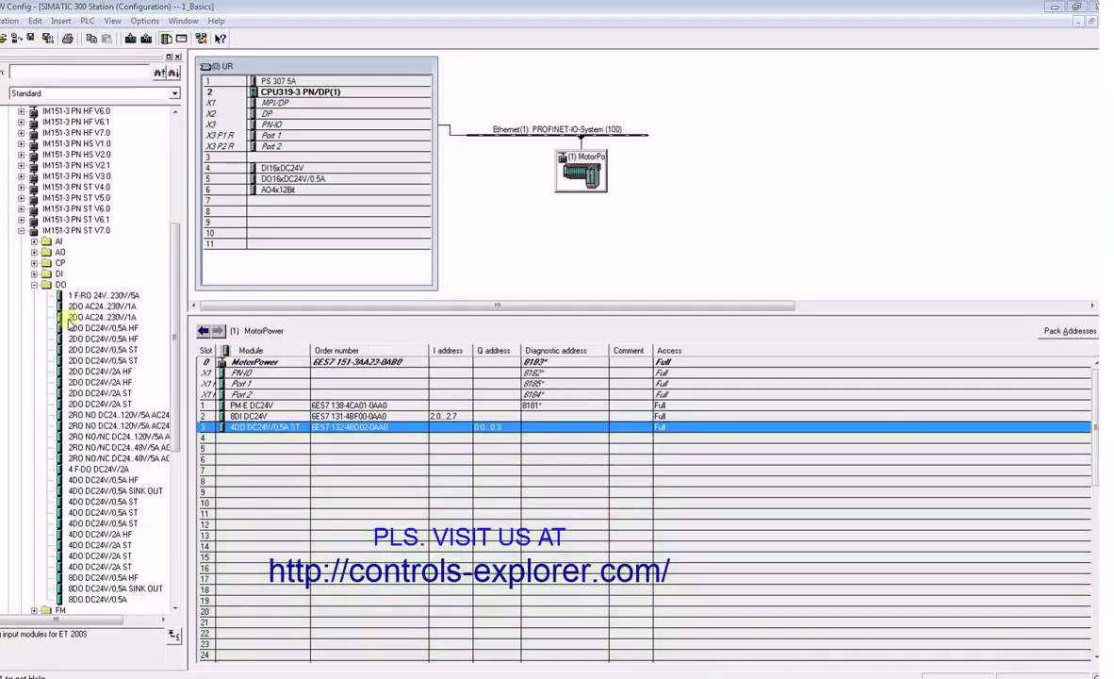
pyautogui.click(34, 284)
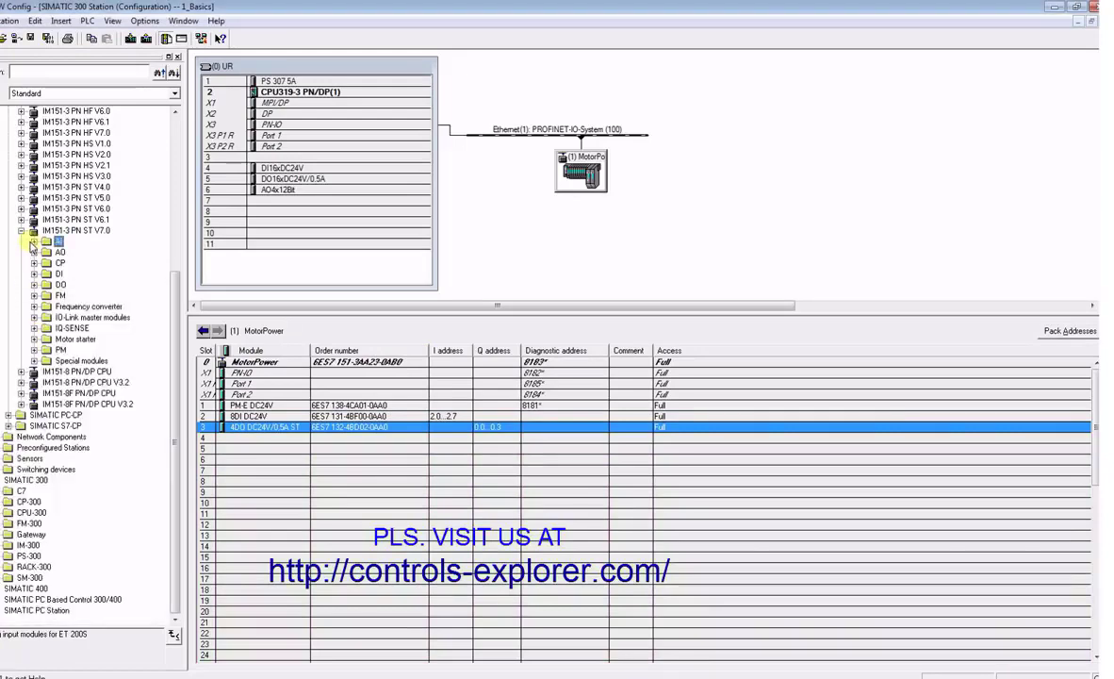
pyautogui.click(33, 241)
pyautogui.click(96, 393)
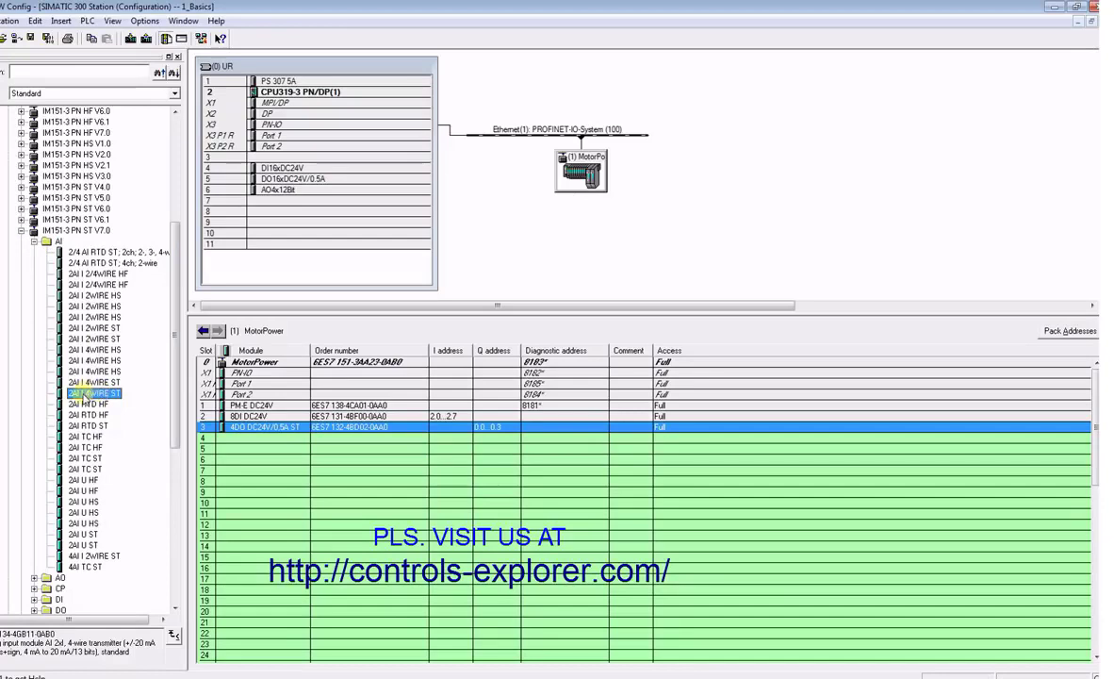
pyautogui.moveTo(83, 397); pyautogui.dragTo(231, 445)
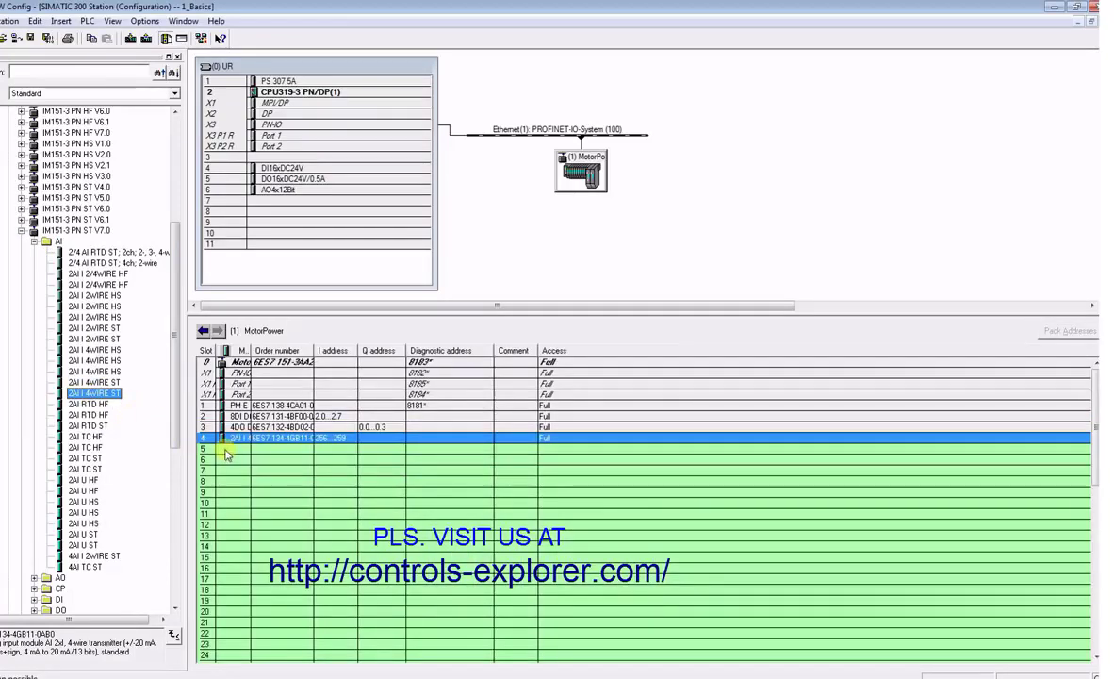
# Add a second 2AI I 4WIRE ST analog input module (6ES7 134-4GB11-0AB0) in slot 5 and widen the module table columns
pyautogui.click(226, 451)
pyautogui.hotkey('ctrl', 'v')
pyautogui.moveTo(254, 351); pyautogui.dragTo(416, 351)
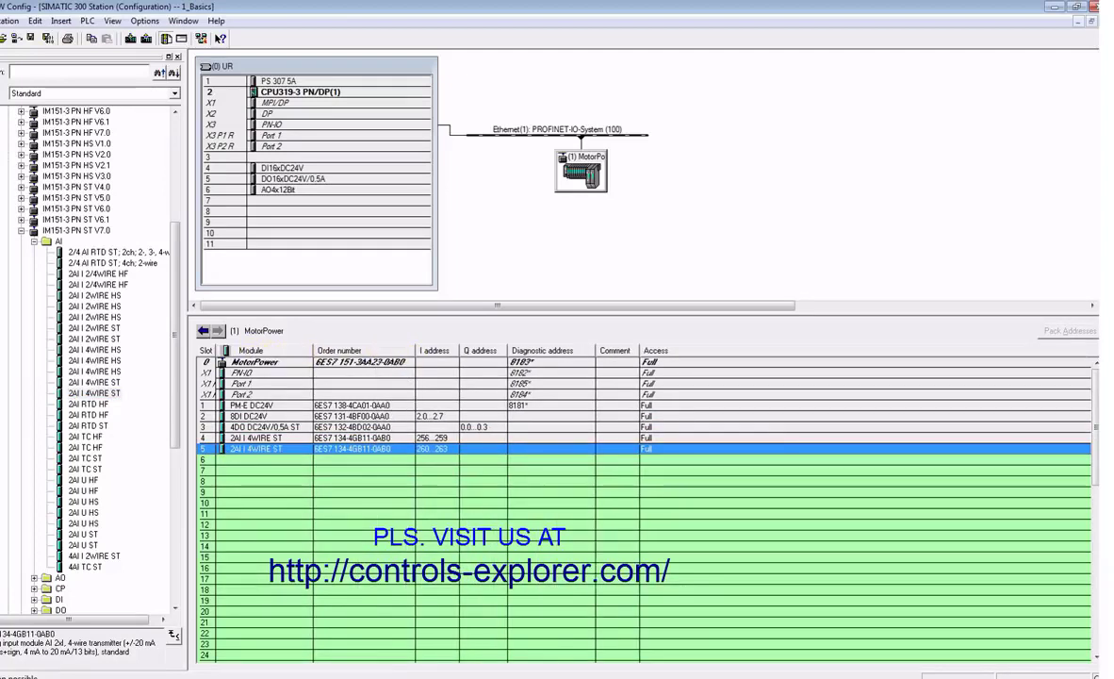
# Apply current (4DMU): 4..20 mA as the measurement type/range for channels 0 and 1 of the 2AI module in slot 4
pyautogui.doubleClick(253, 438)
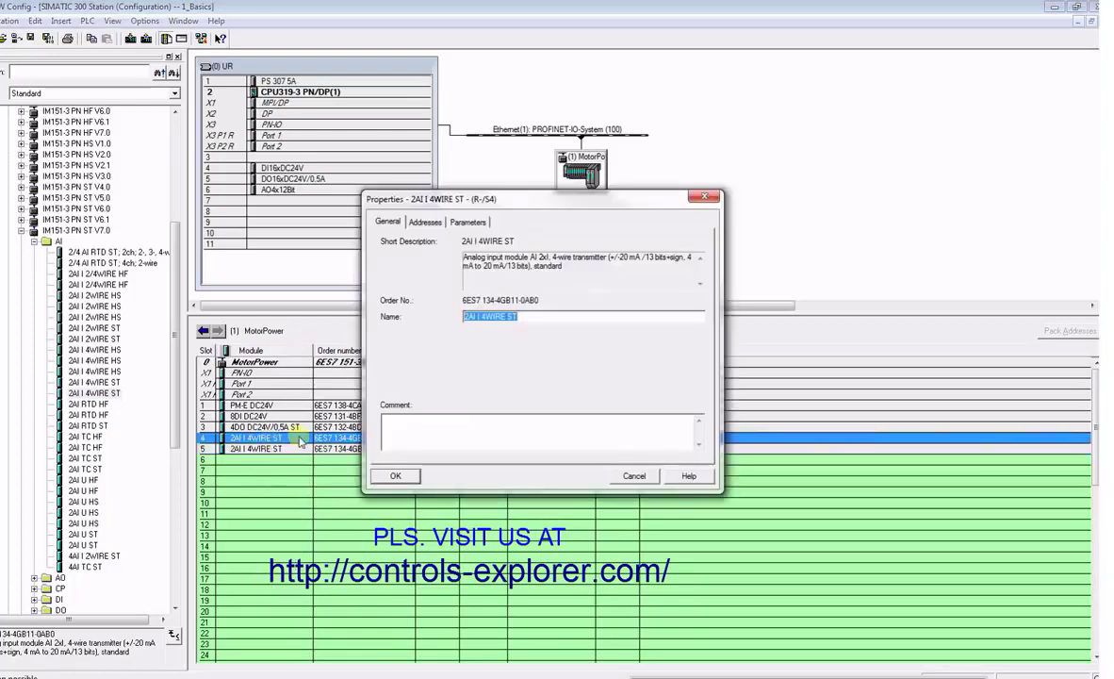
pyautogui.click(462, 221)
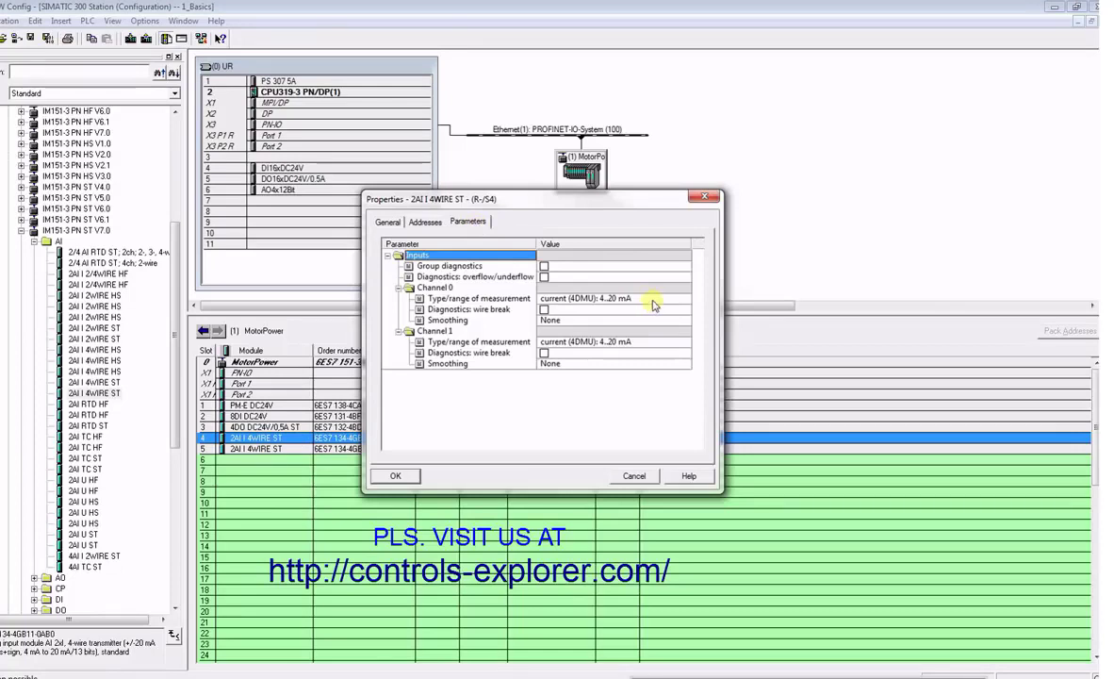
pyautogui.click(656, 299)
pyautogui.click(688, 300)
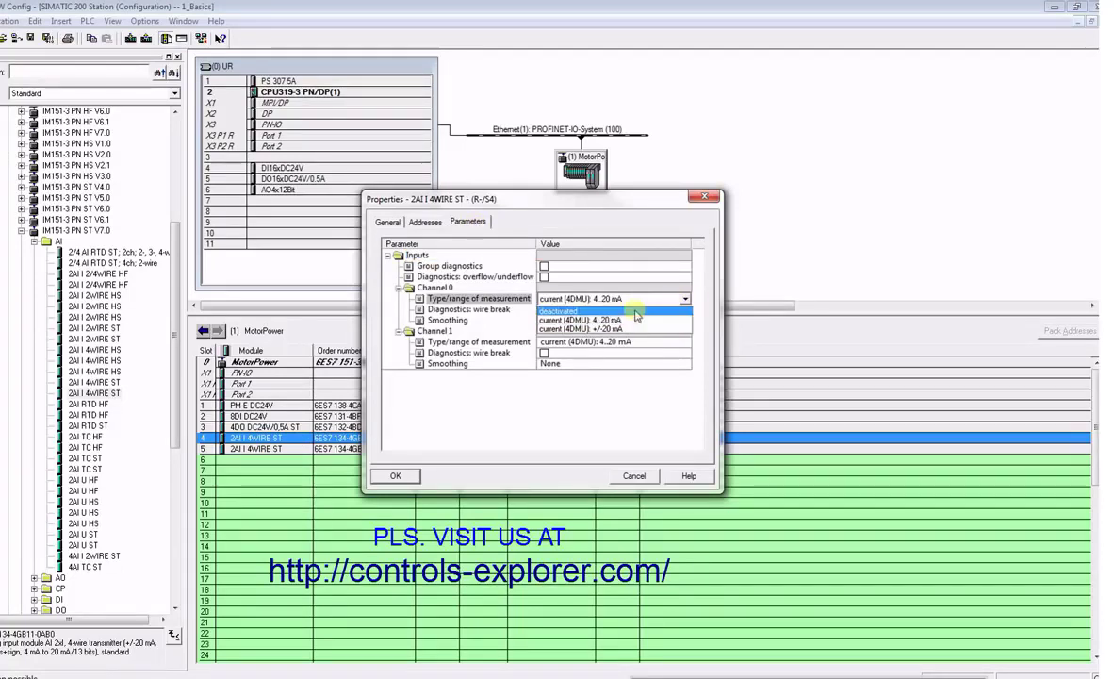
pyautogui.click(687, 349)
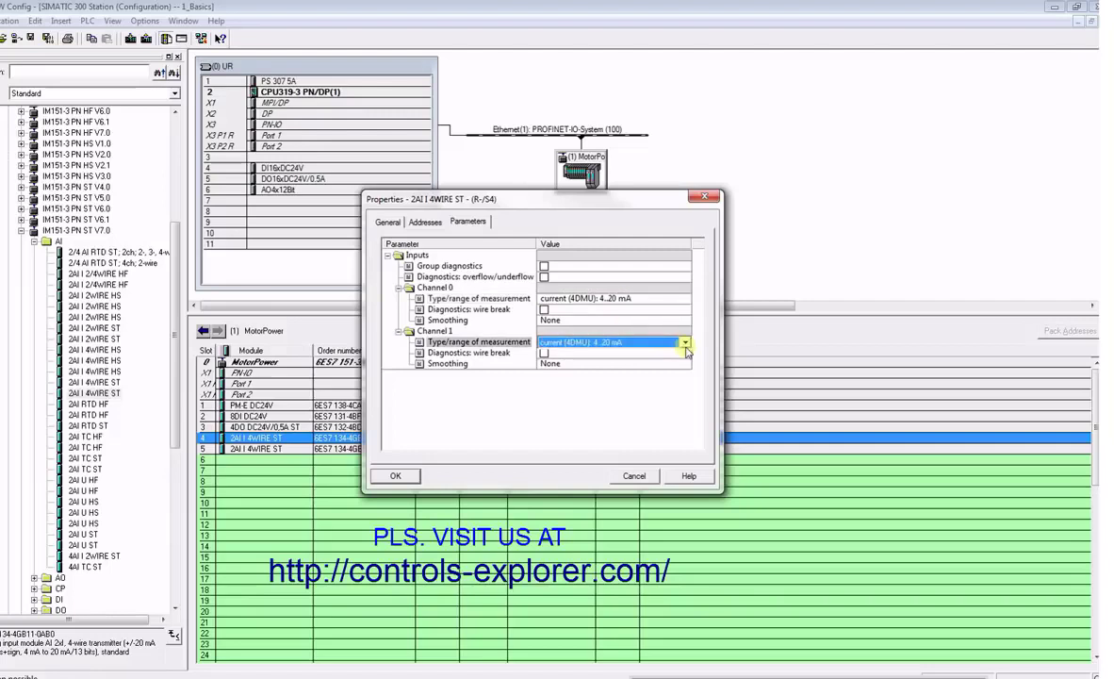
pyautogui.click(686, 343)
pyautogui.click(651, 367)
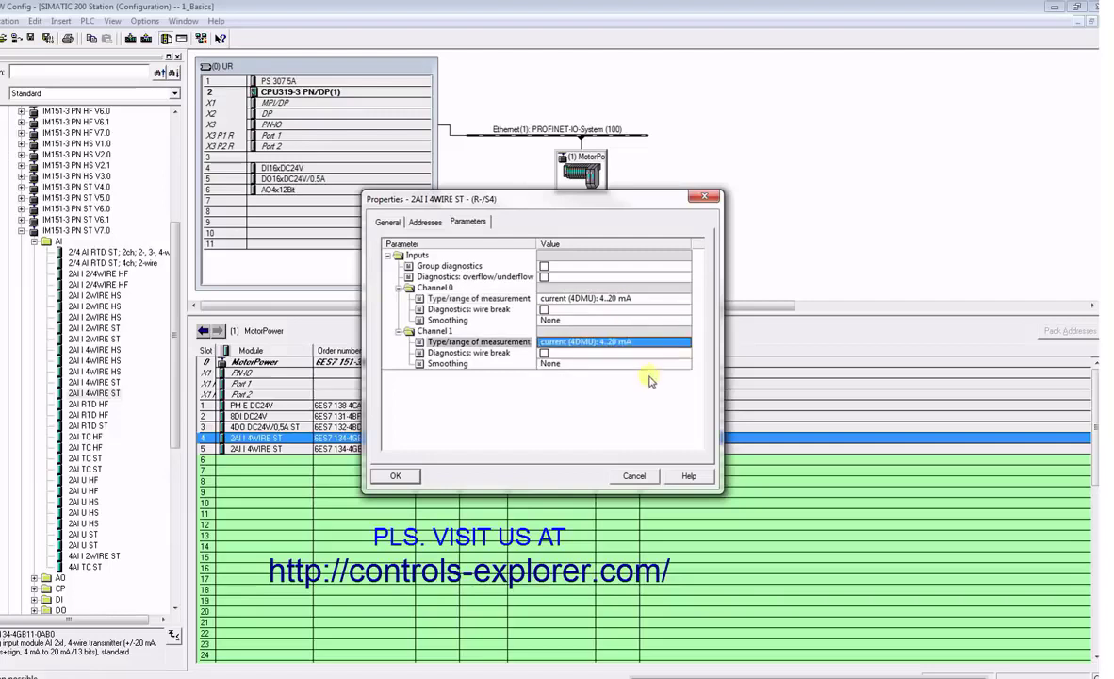
pyautogui.click(425, 222)
pyautogui.click(386, 221)
pyautogui.click(464, 221)
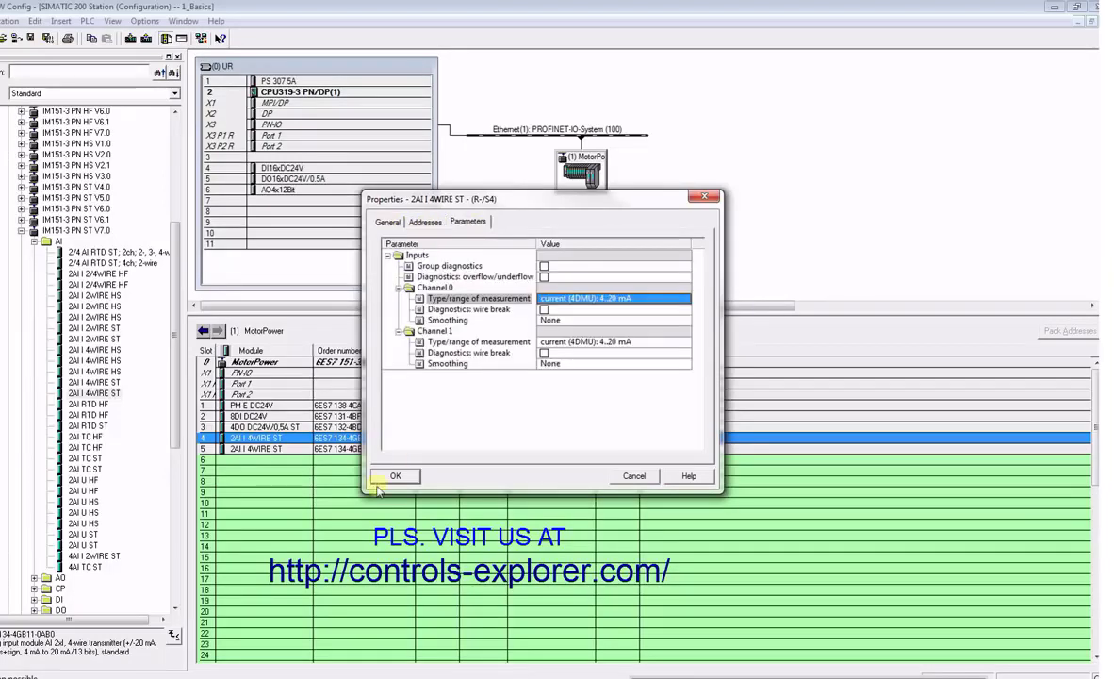
pyautogui.click(393, 476)
# Apply current (4DMU): 4..20 mA as the measurement type/range for both channels of the 2AI module in slot 5
pyautogui.doubleClick(276, 449)
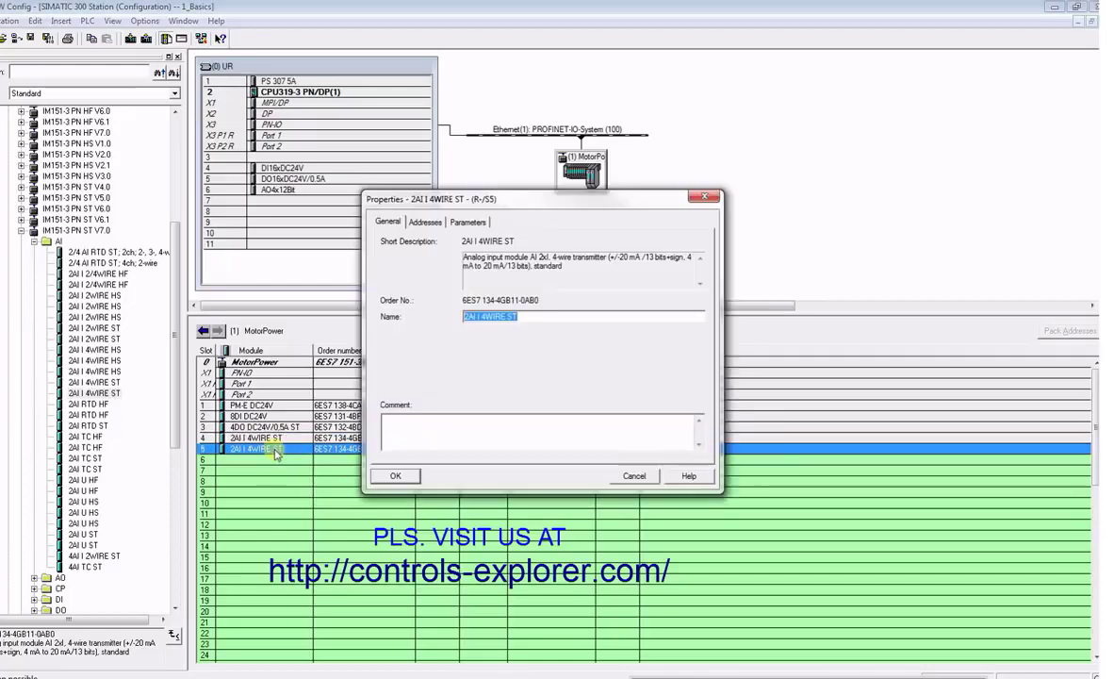
pyautogui.click(467, 222)
pyautogui.click(667, 300)
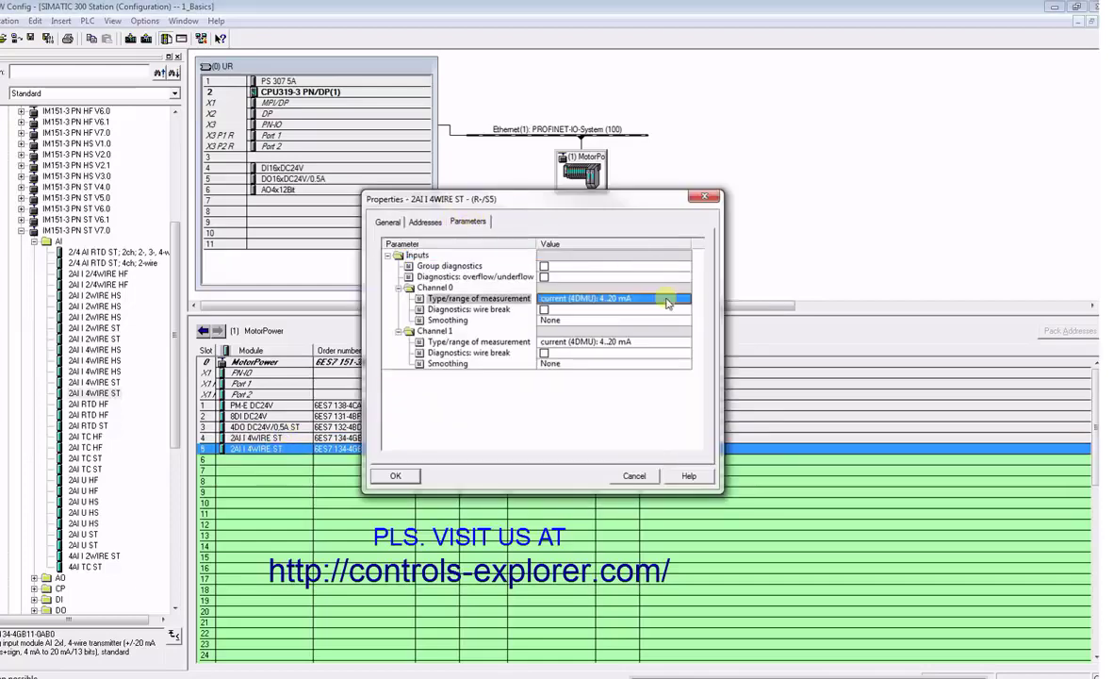
pyautogui.click(674, 342)
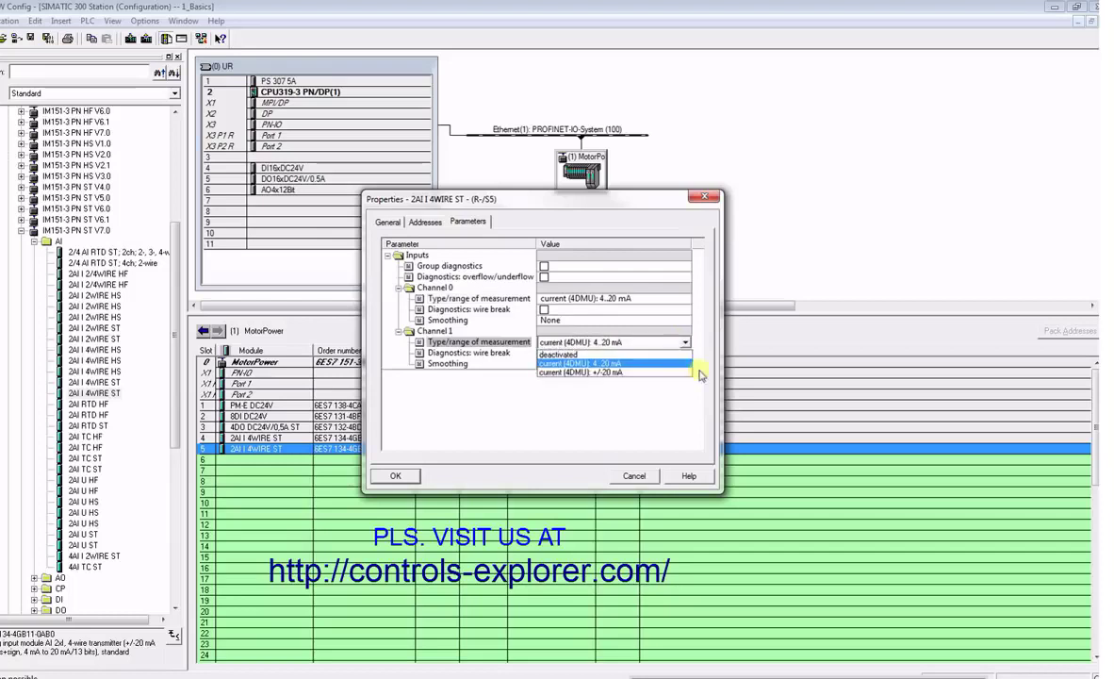
pyautogui.click(622, 363)
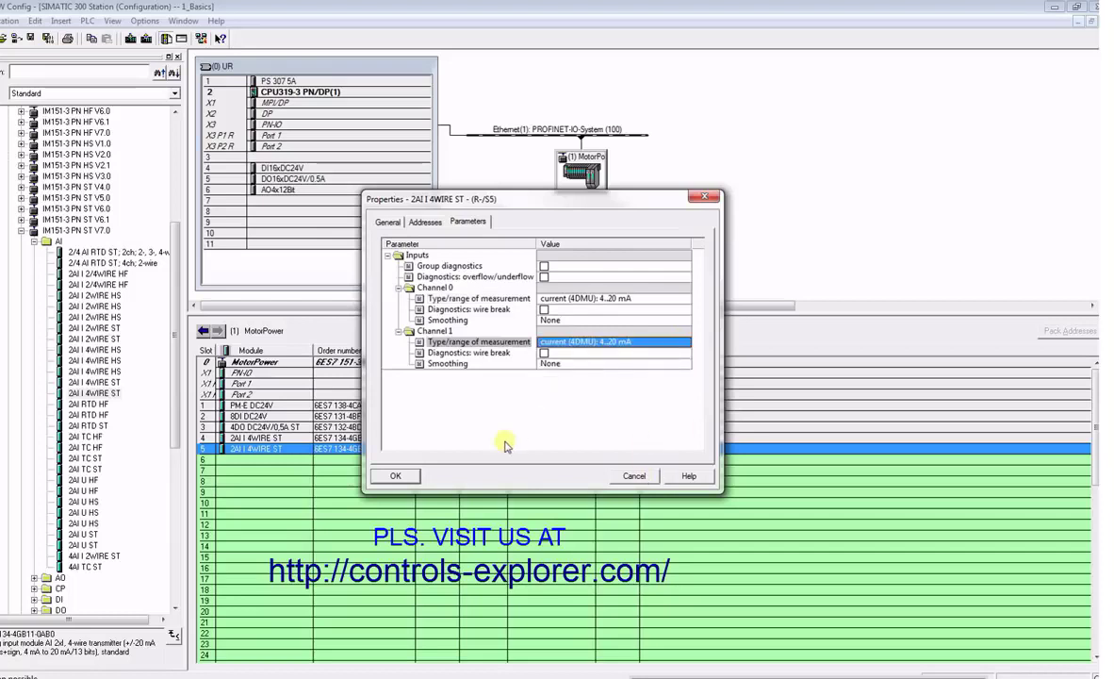
pyautogui.click(395, 475)
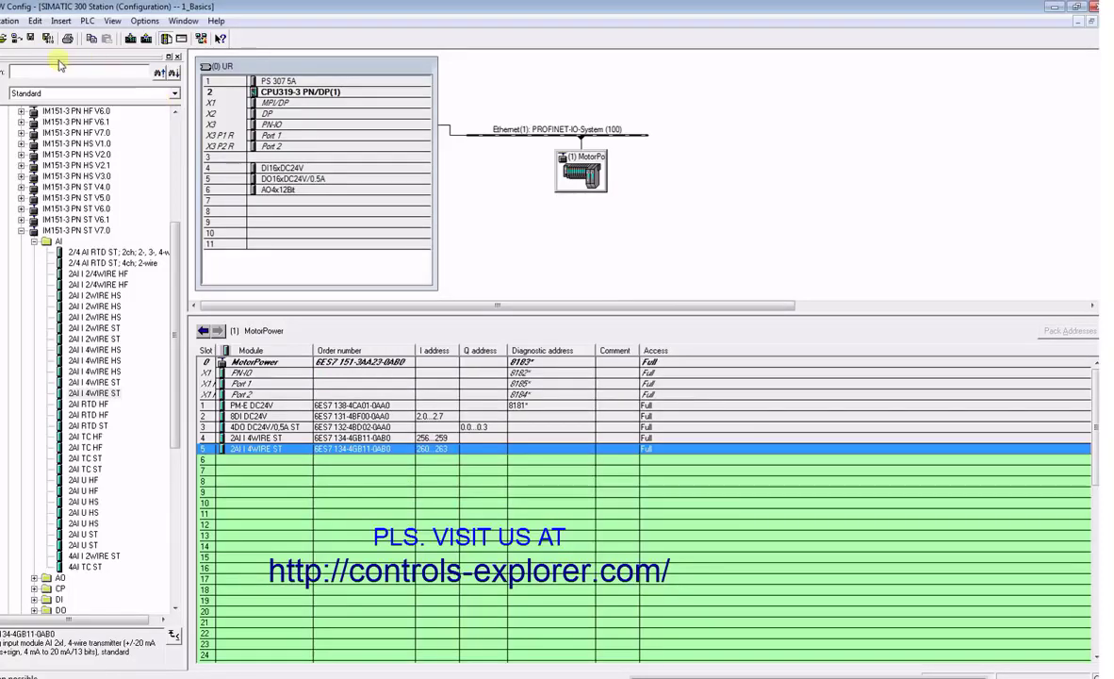